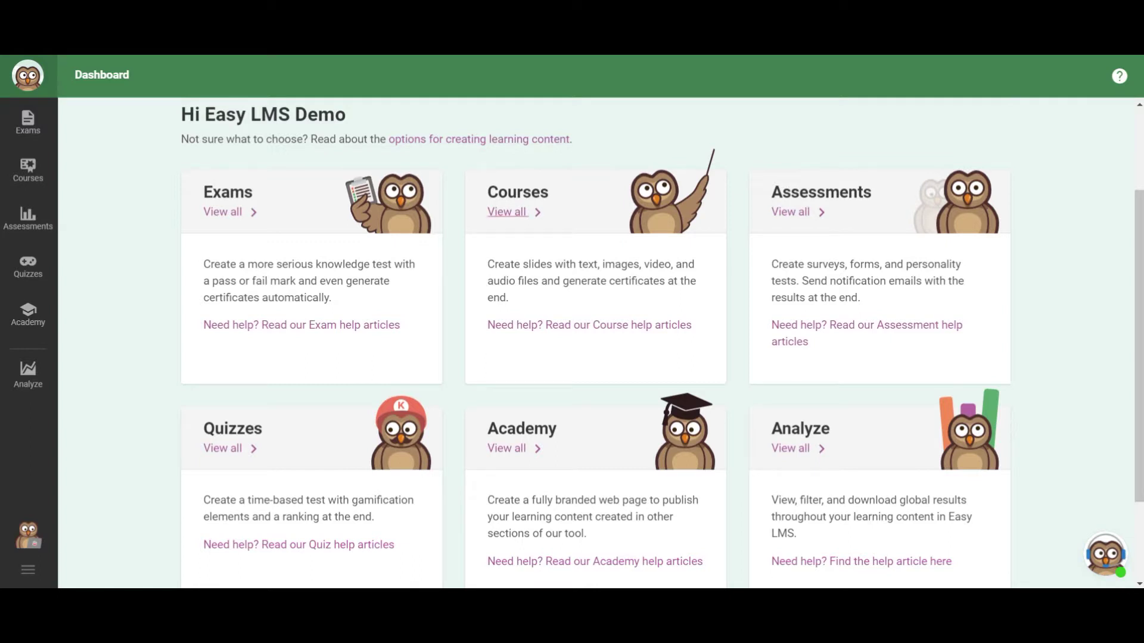
- Open the slide list of the course "Example Exam followed by pdf download" and show the slide types available for adding
click(506, 212)
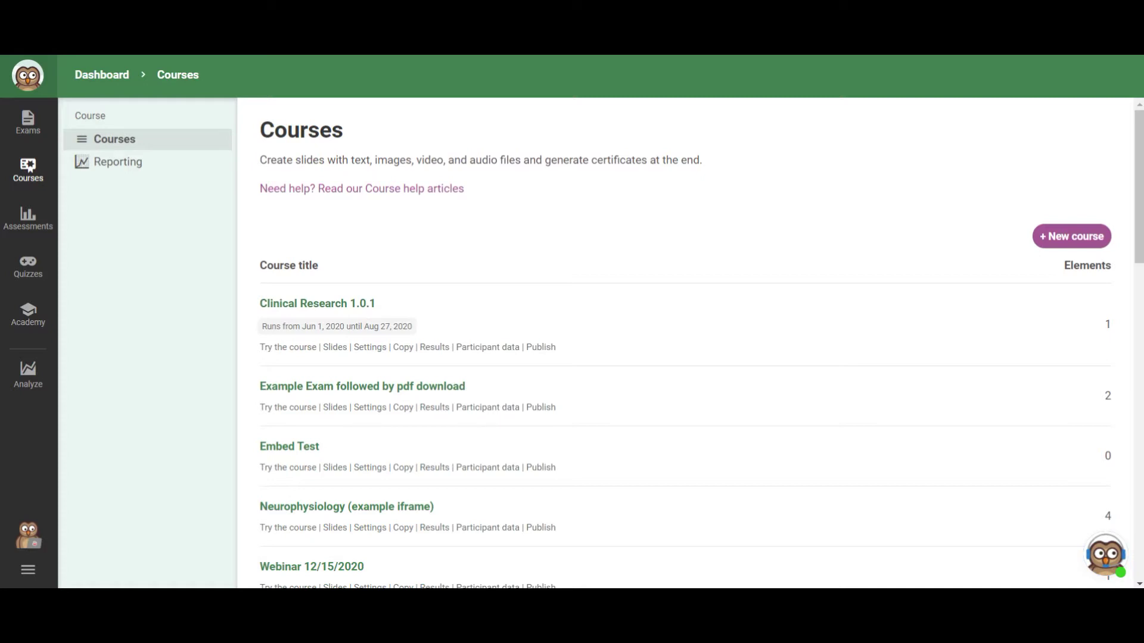
scroll(358, 237, down, 3)
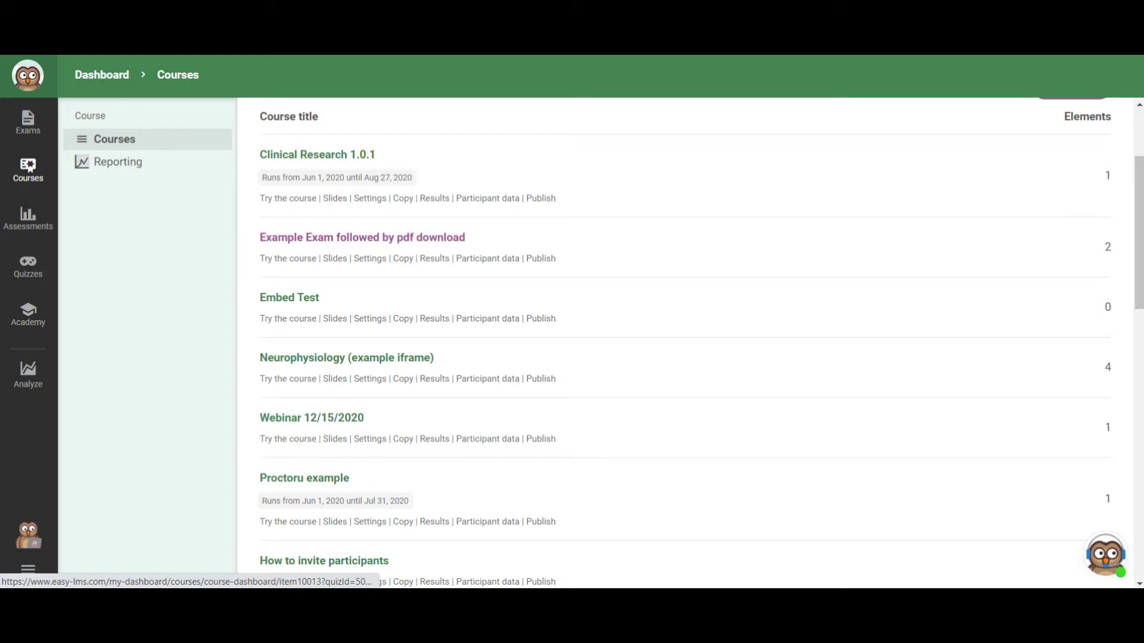
click(362, 237)
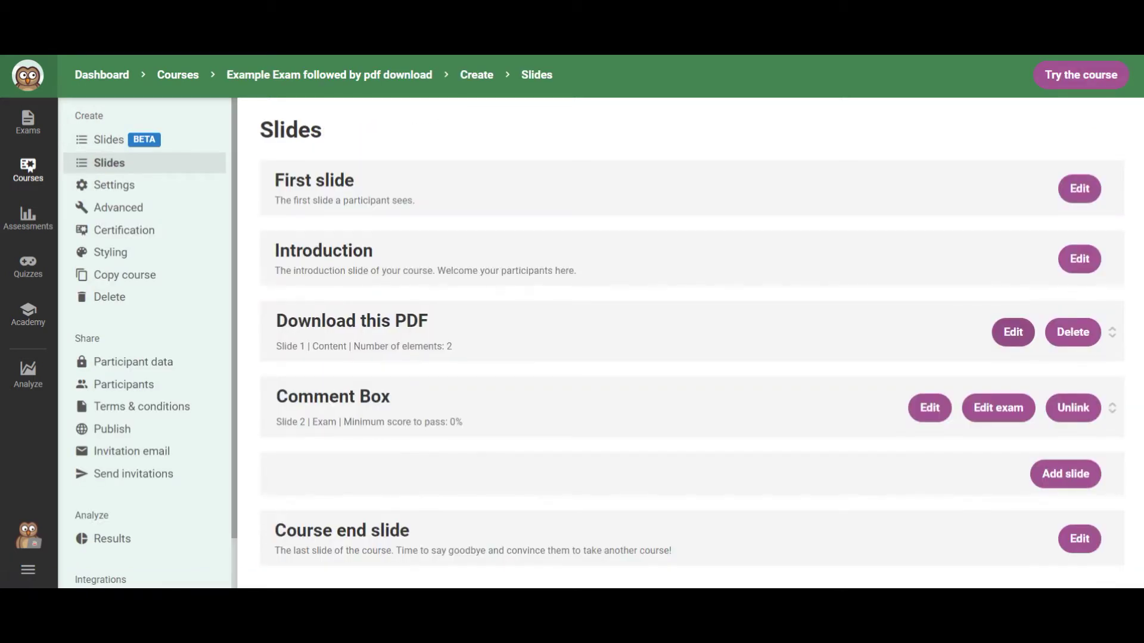
click(1066, 474)
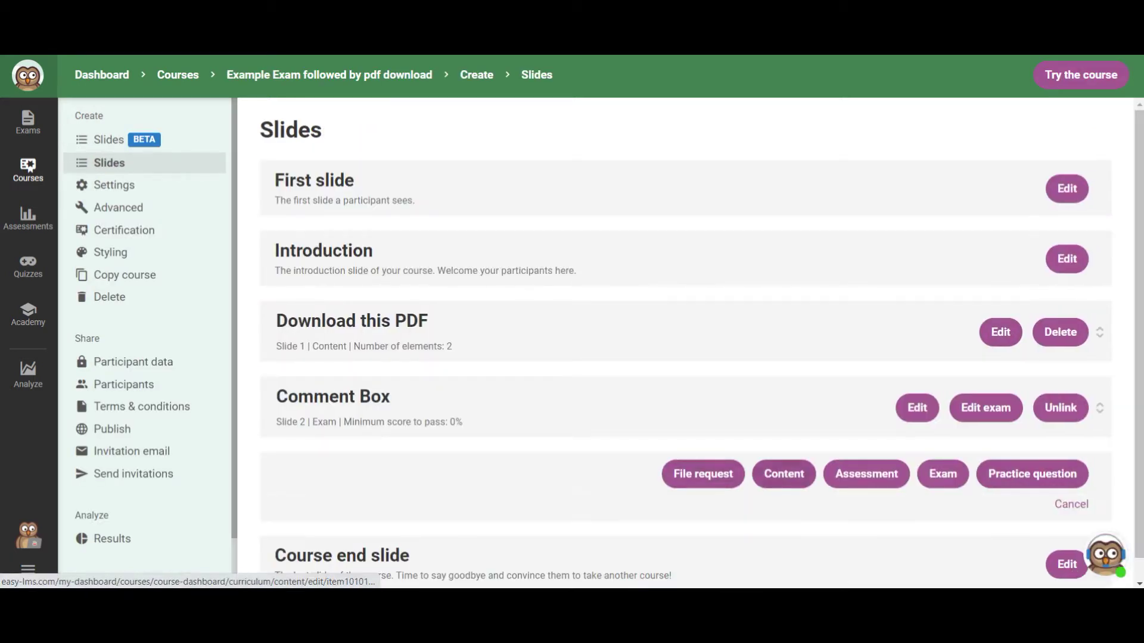
- Open the "Download this PDF" slide, view the form for a new File download element, and leave it without saving
click(1000, 333)
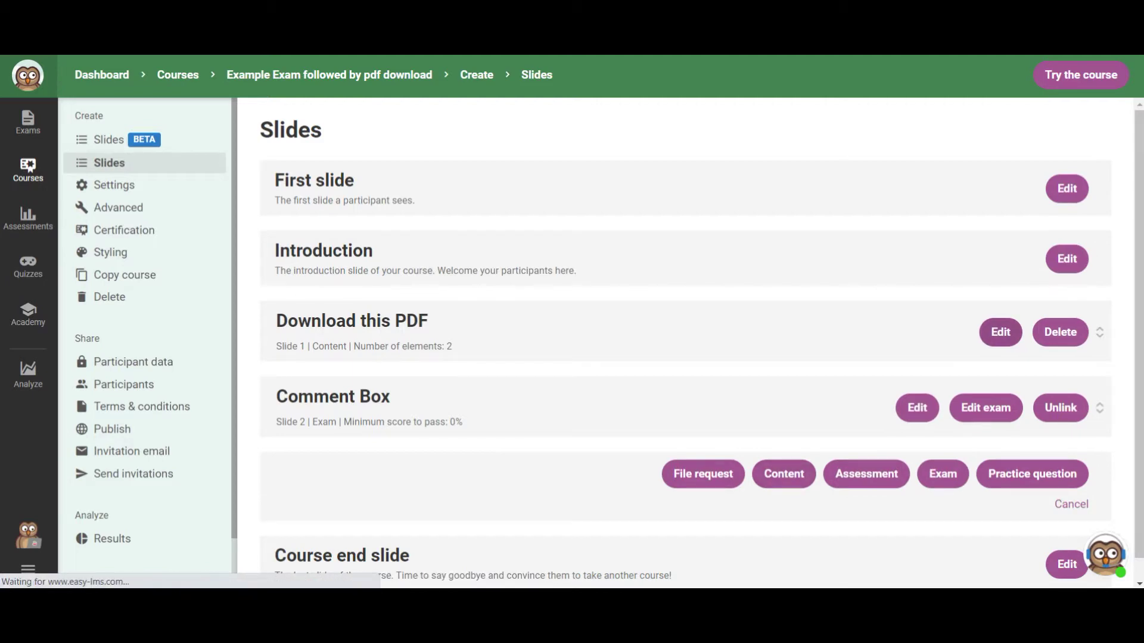
click(1058, 437)
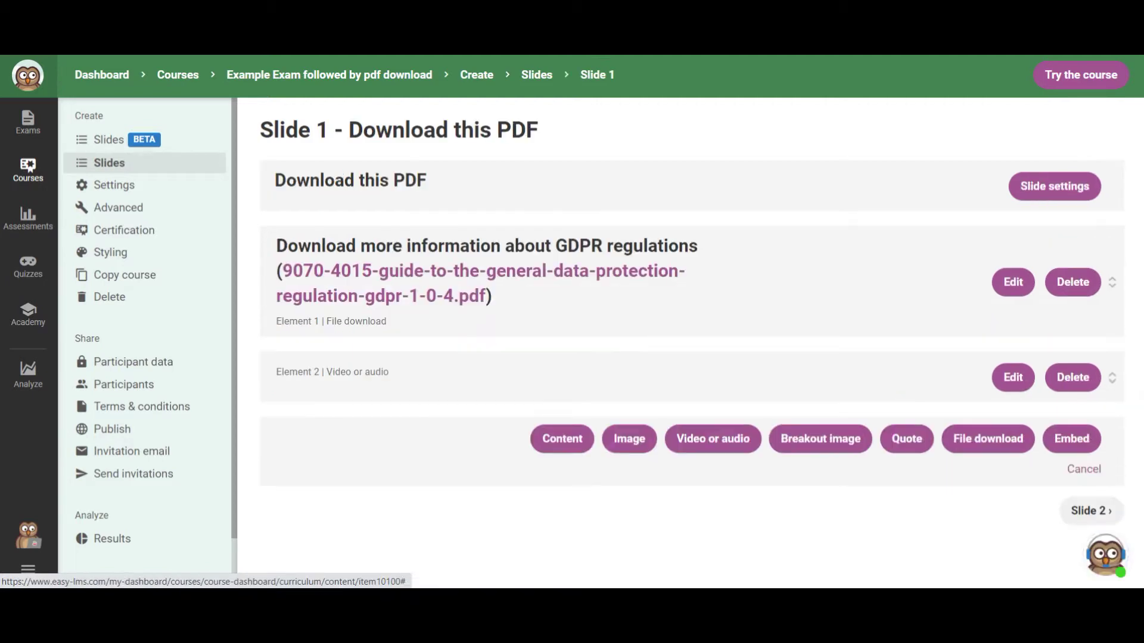
click(988, 438)
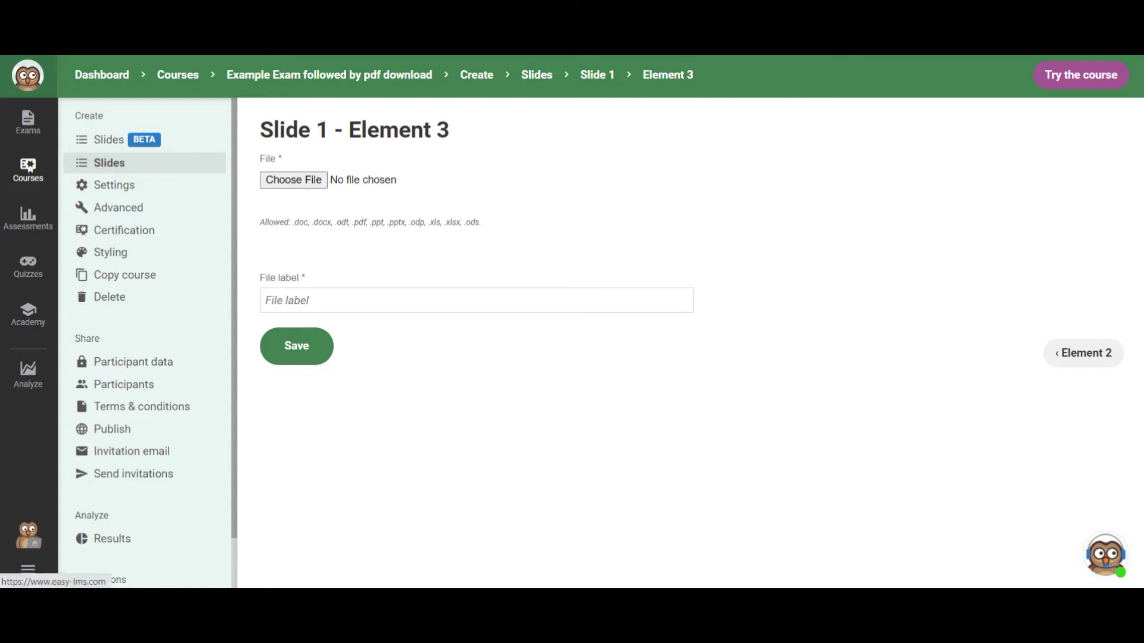
click(109, 163)
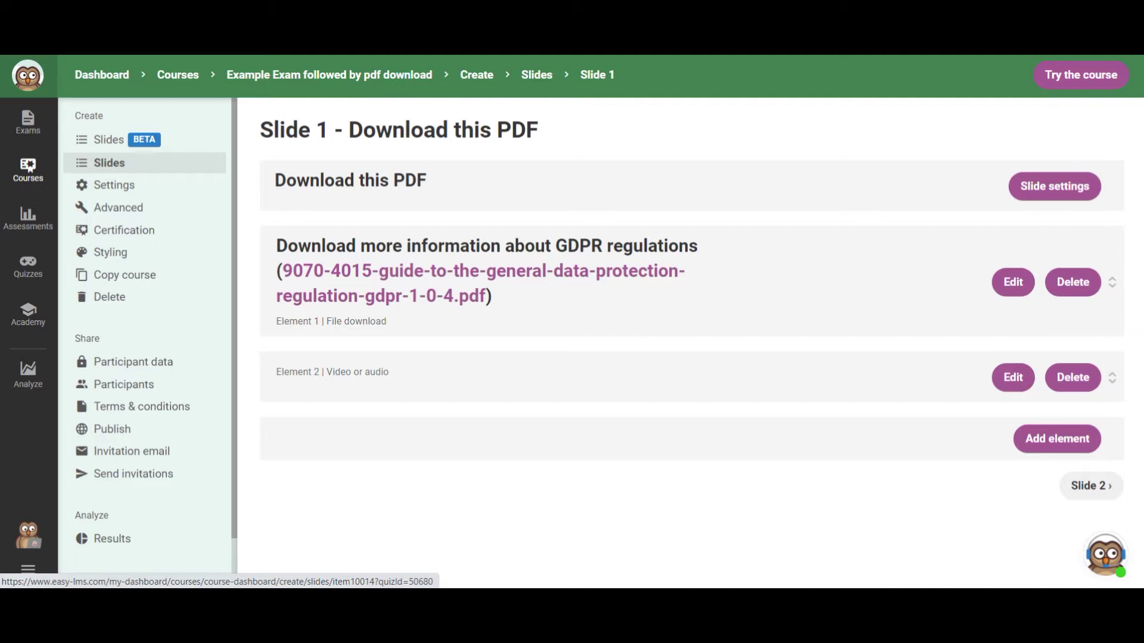
- Open the course "BMW, Audi, or Mercedes-Benz?" from the second page of courses and look through its slide list
click(1080, 75)
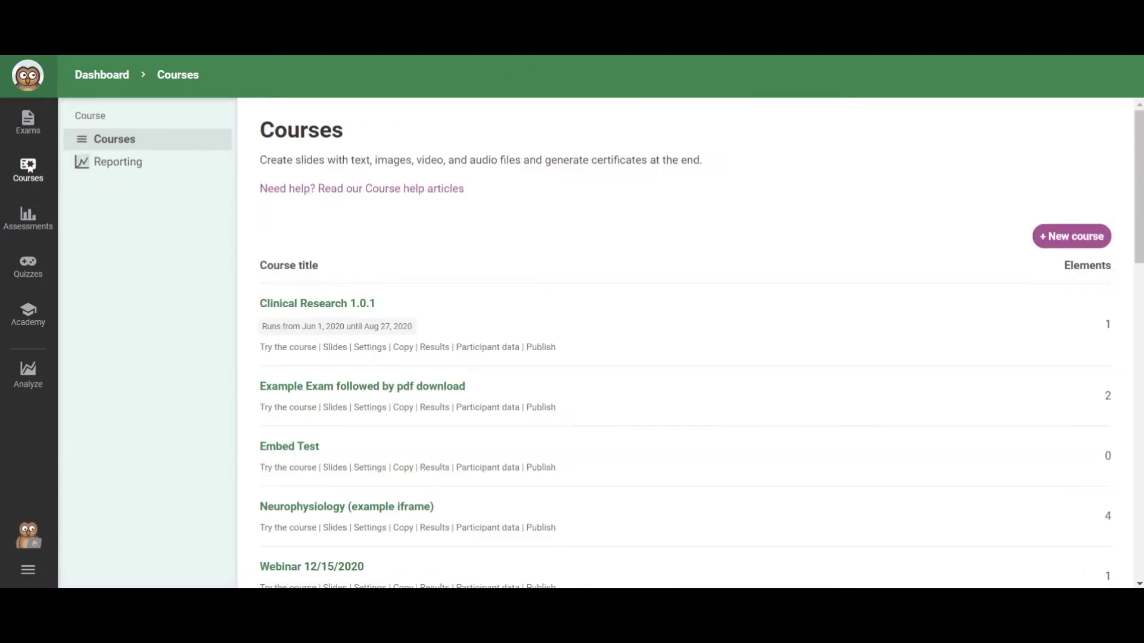
scroll(1119, 334, down, 15)
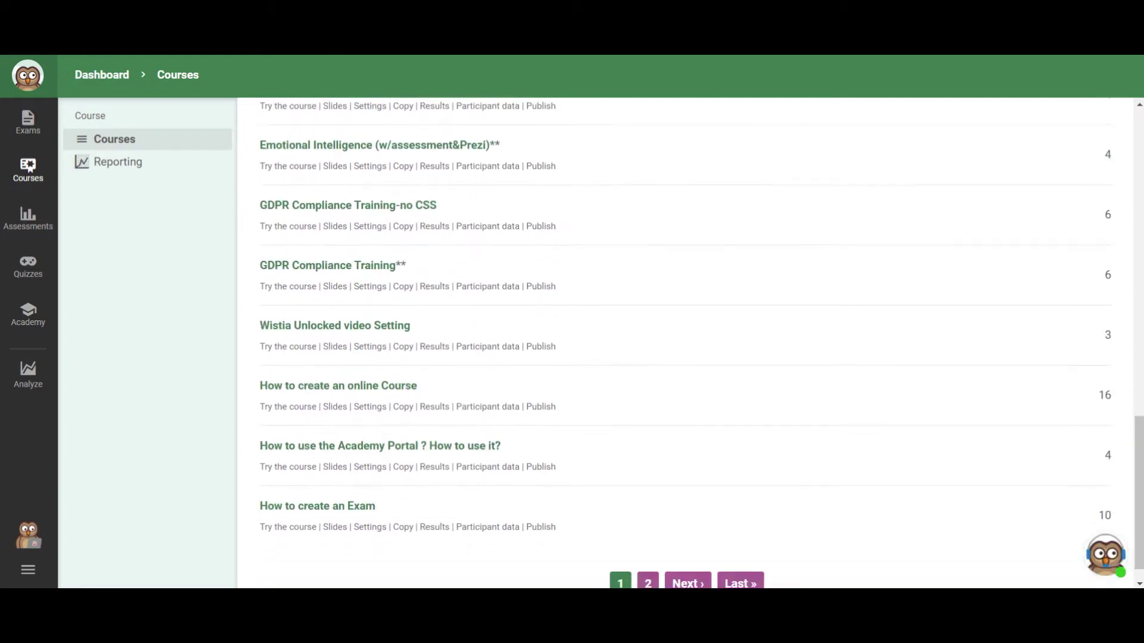
click(648, 556)
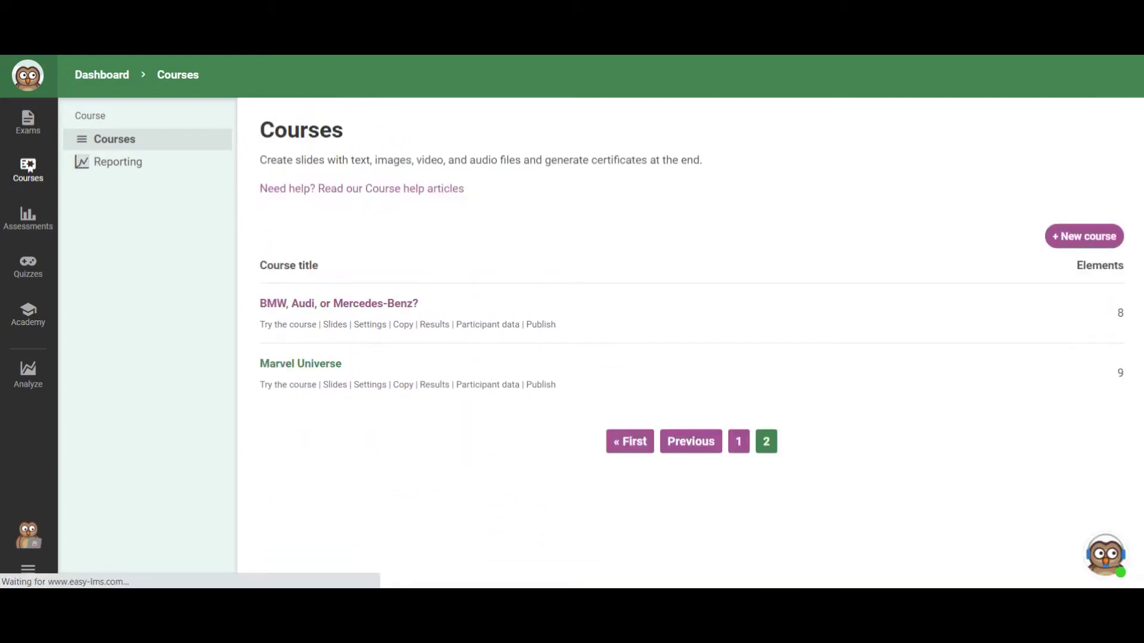
click(114, 163)
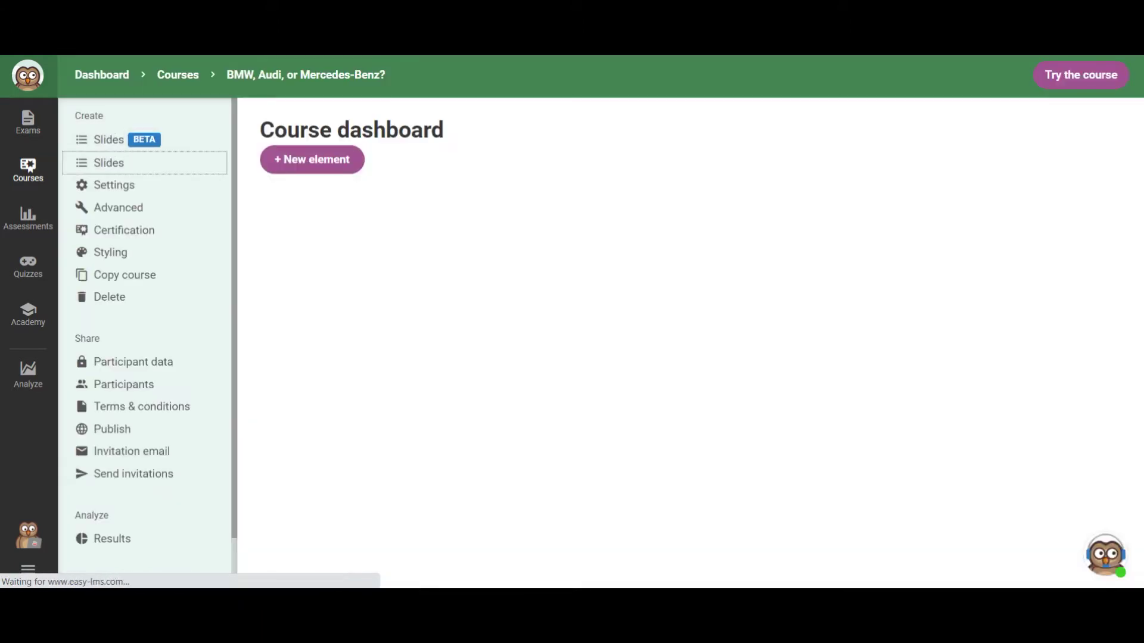
scroll(685, 343, down, 6)
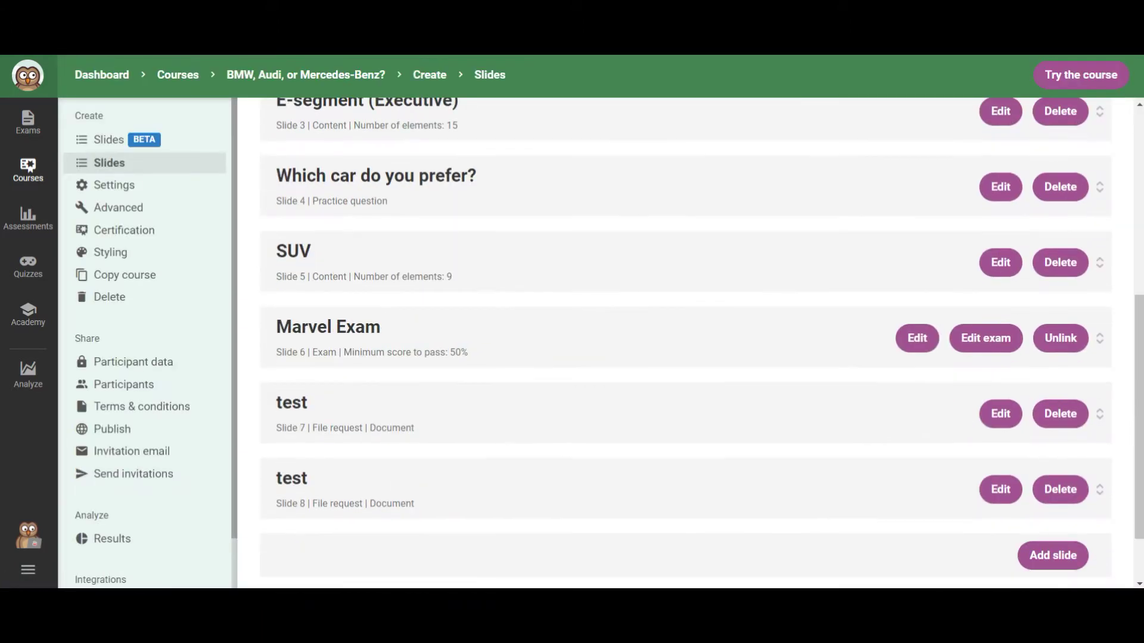
scroll(685, 342, up, 7)
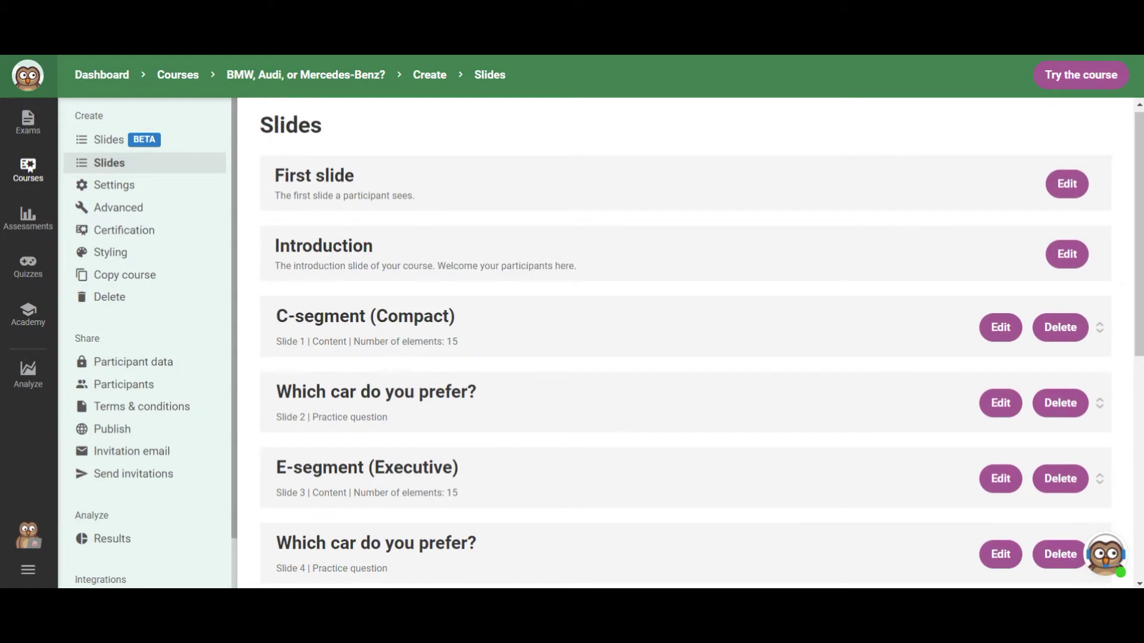
scroll(685, 343, down, 3)
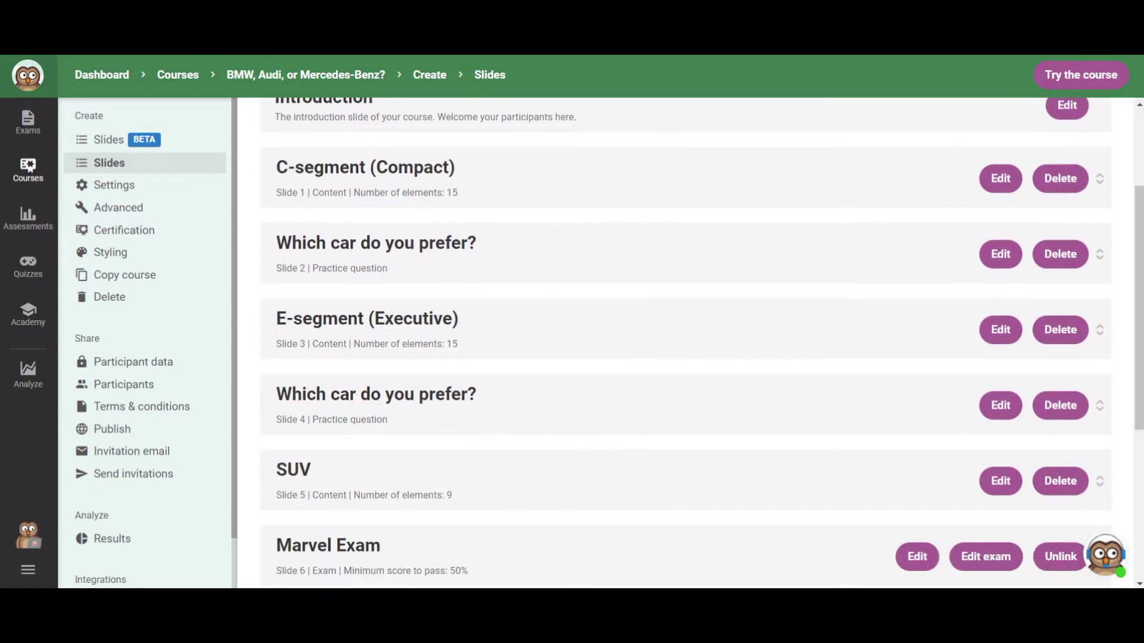
- Open slide 3, "E-segment (Executive)", review its elements, and open the YouTube video element below the Mercedes specifications
click(1000, 329)
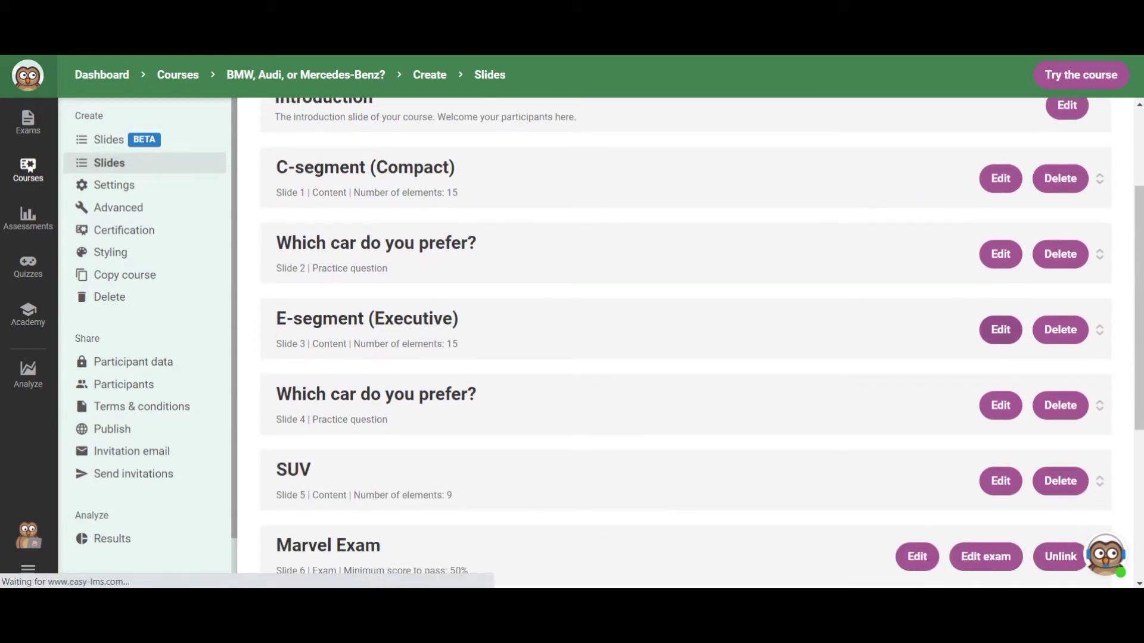
scroll(685, 342, down, 4)
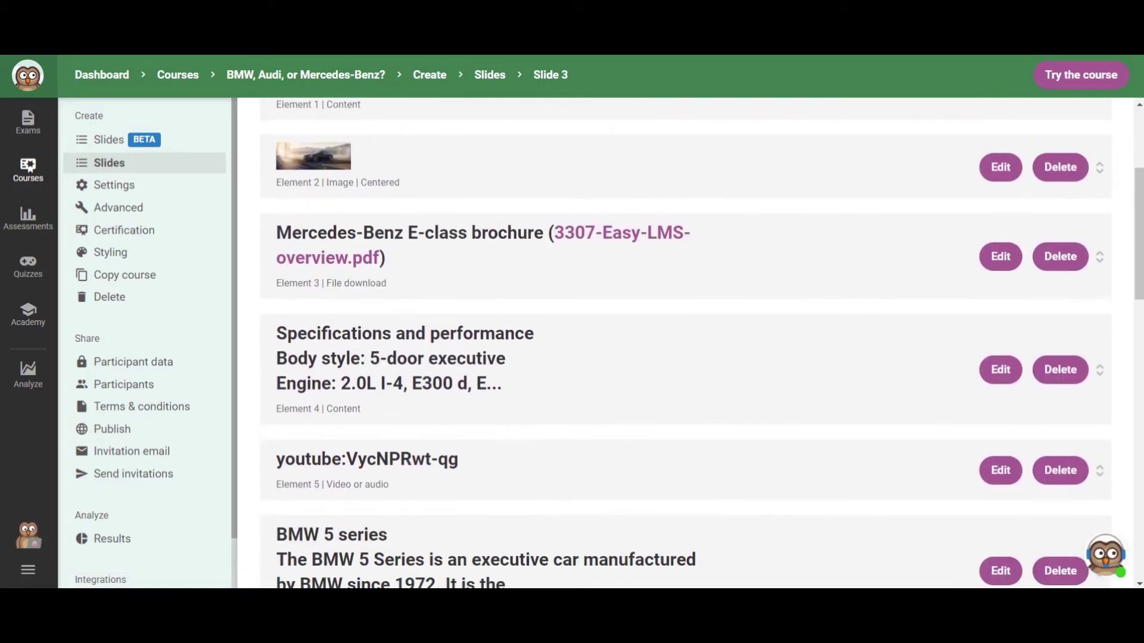
scroll(686, 342, down, 3)
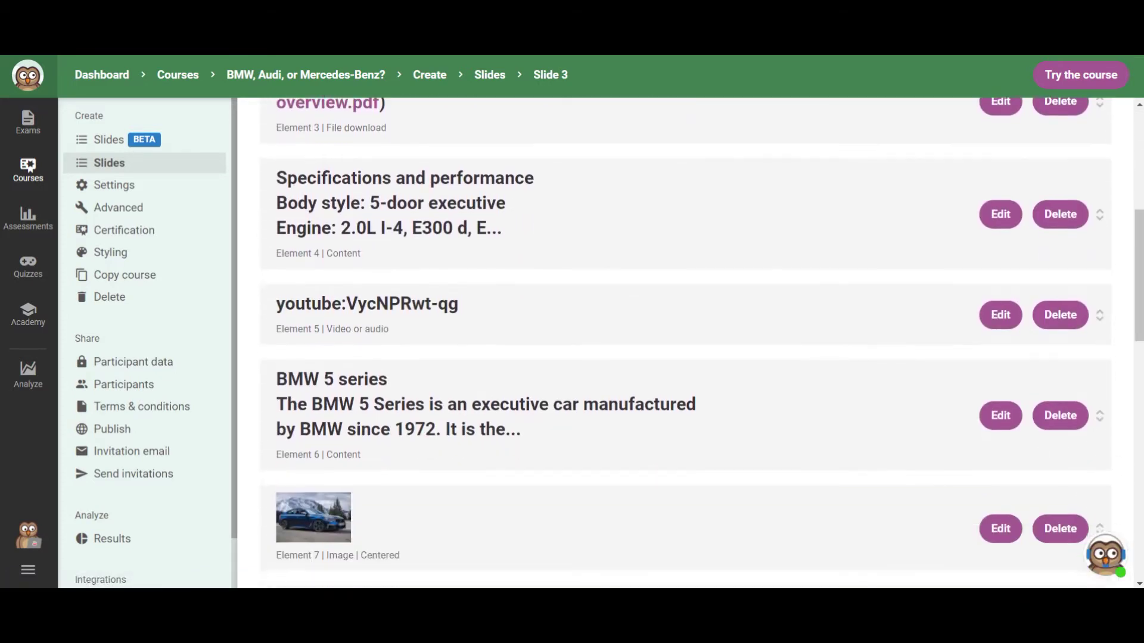
scroll(685, 343, down, 1)
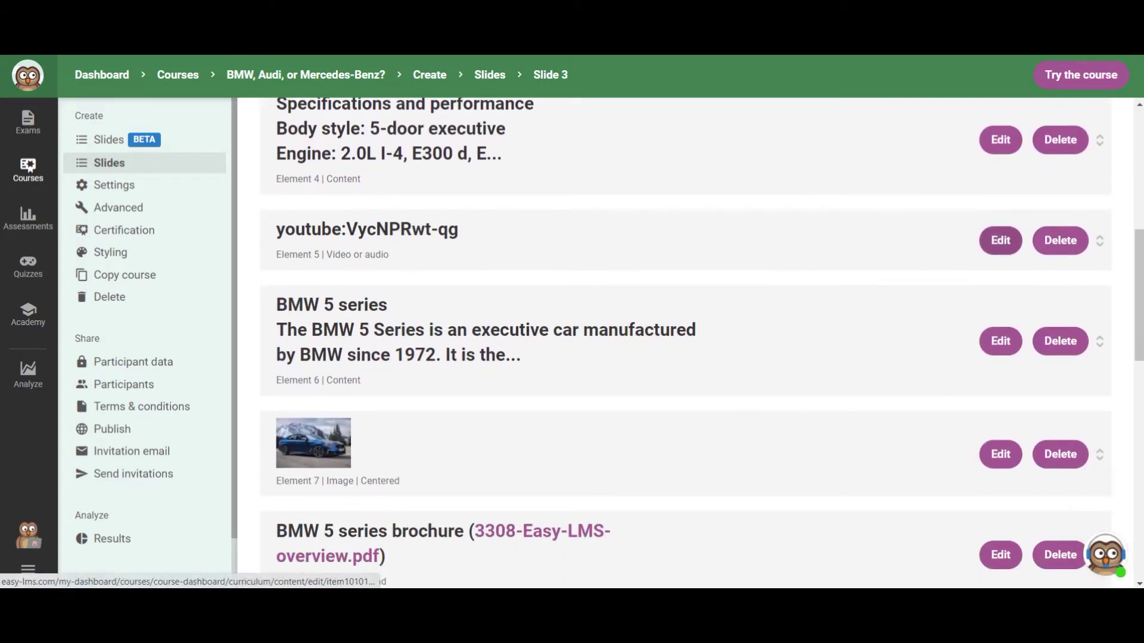
click(1000, 240)
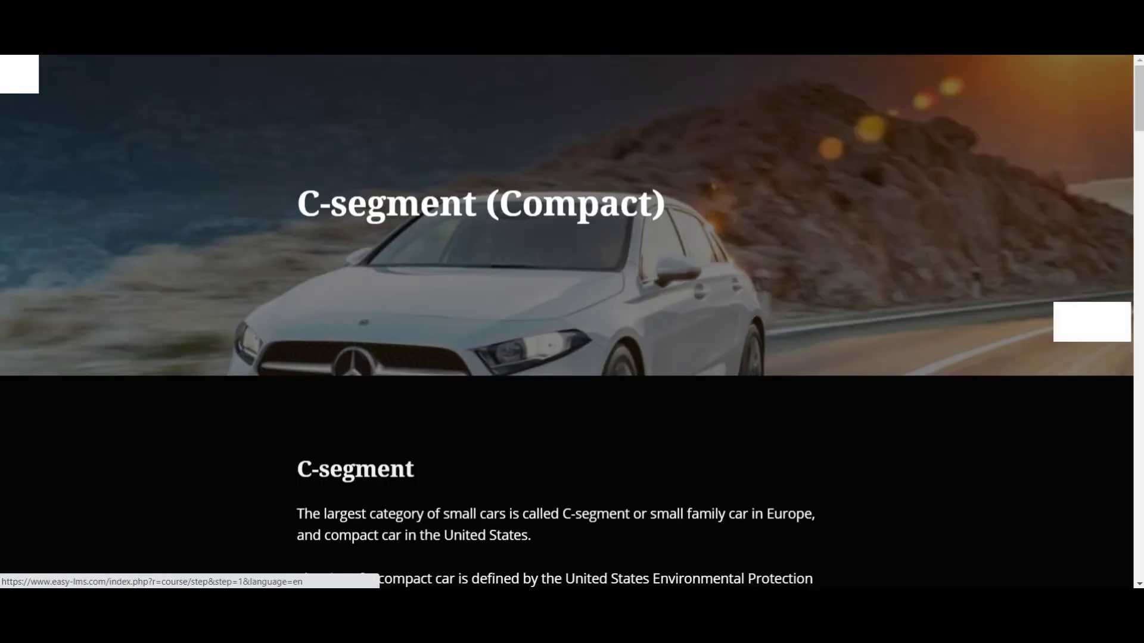
- Look through the participant view of the "C-segment (Compact)" slide, including its car specifications, brochures and embedded review videos
scroll(566, 322, down, 20)
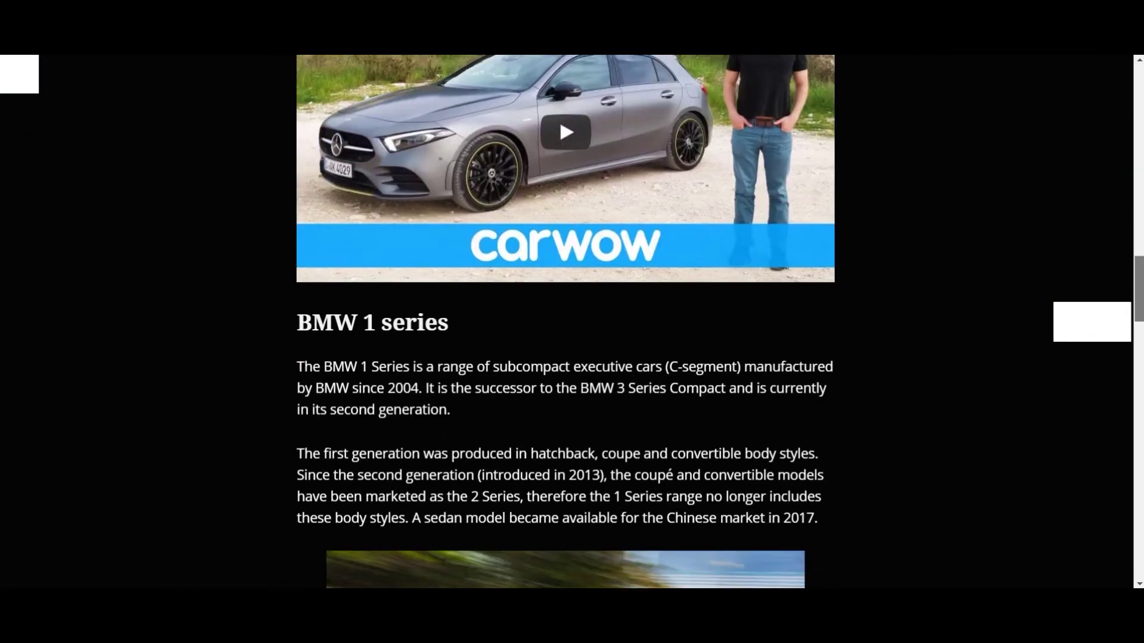
scroll(566, 322, up, 3)
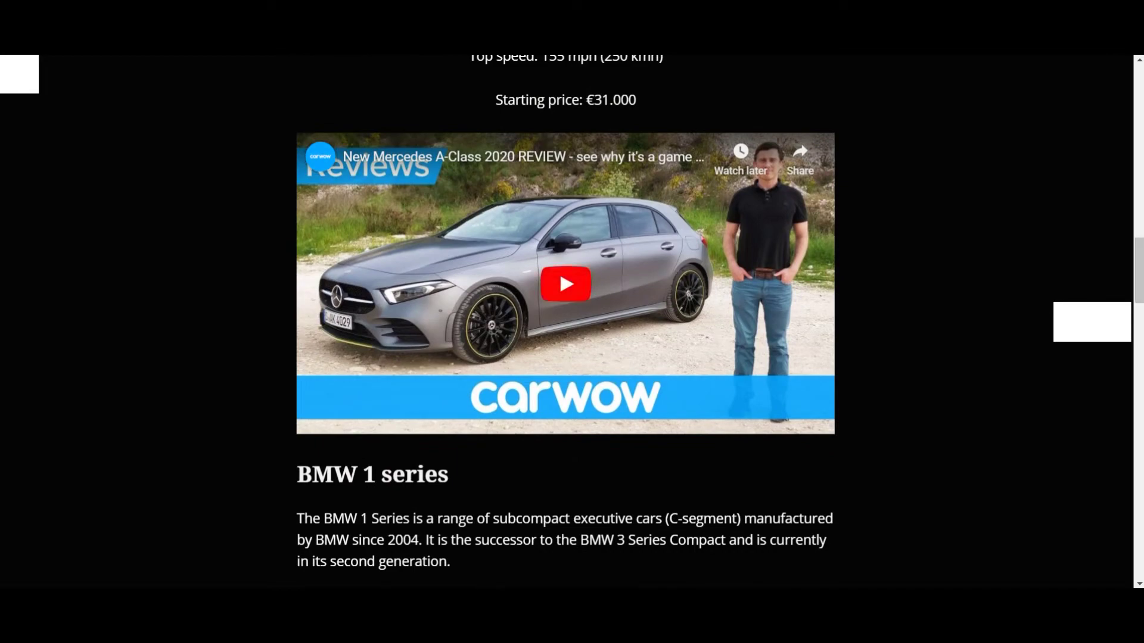
scroll(566, 322, down, 15)
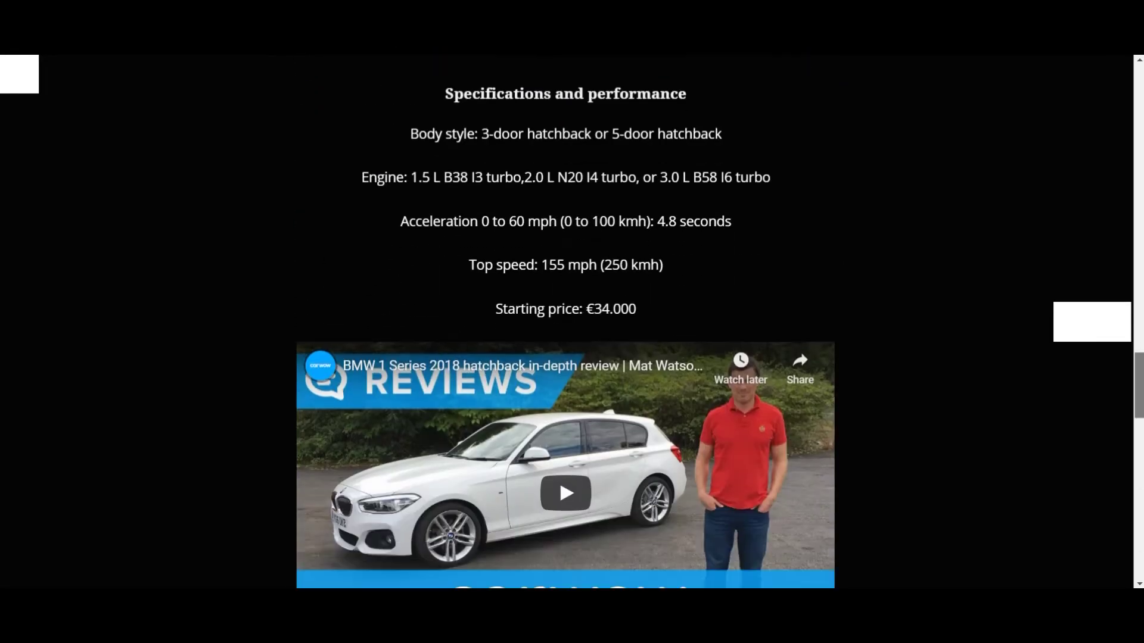
scroll(566, 321, down, 20)
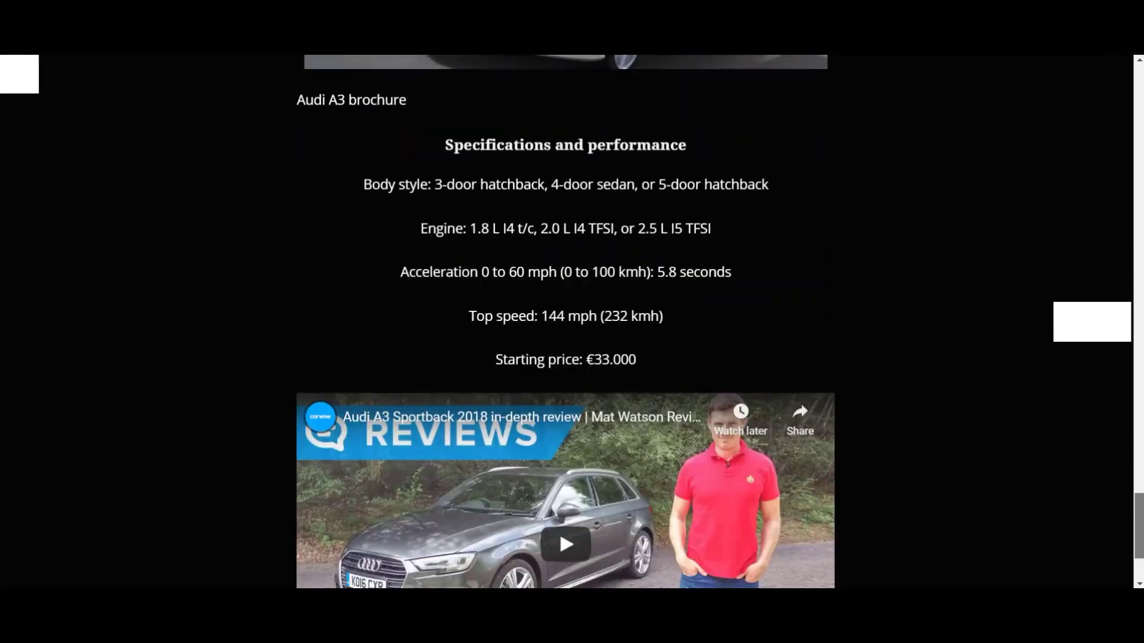
scroll(559, 371, down, 3)
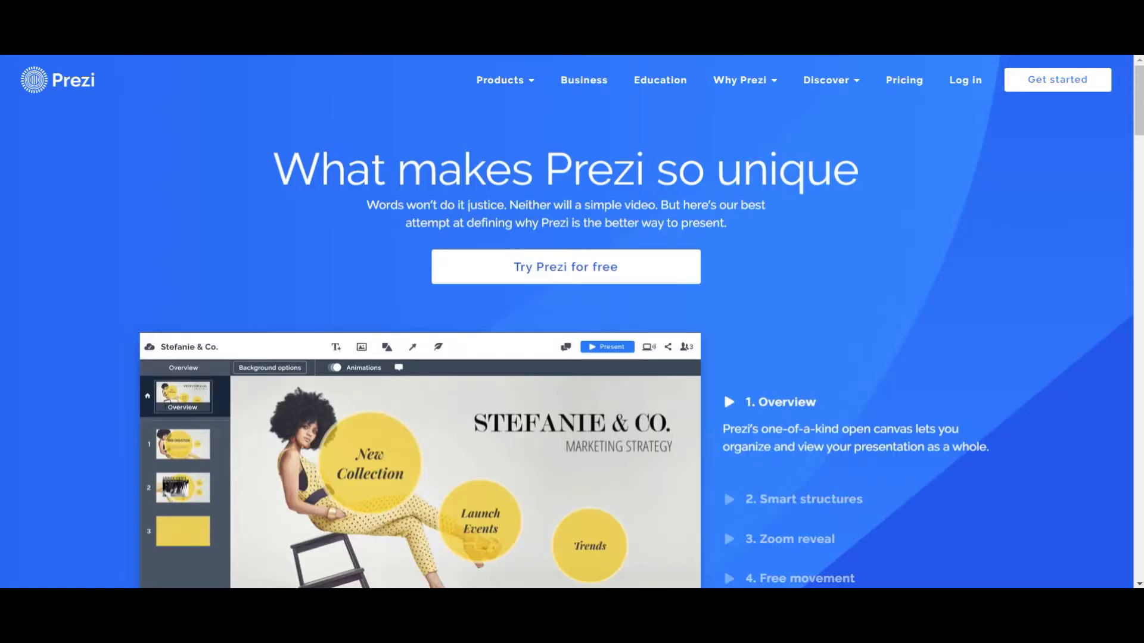
- Look through Prezi's product page and advance the Prezi presentation embedded in the emotional intelligence course
scroll(571, 321, down, 3)
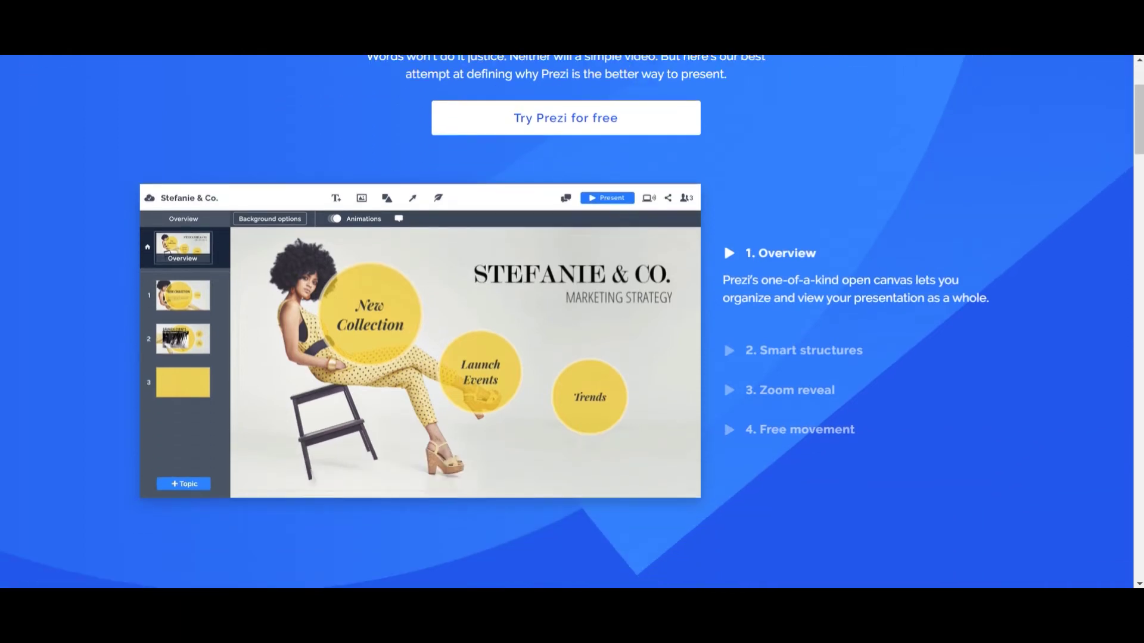
scroll(572, 322, down, 6)
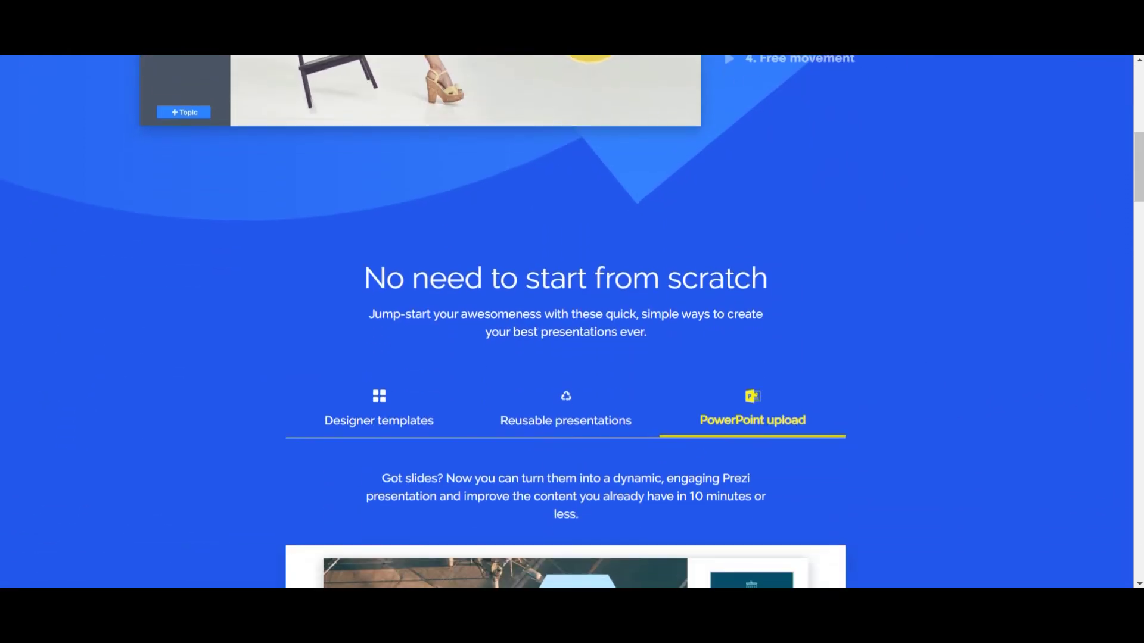
scroll(572, 322, down, 3)
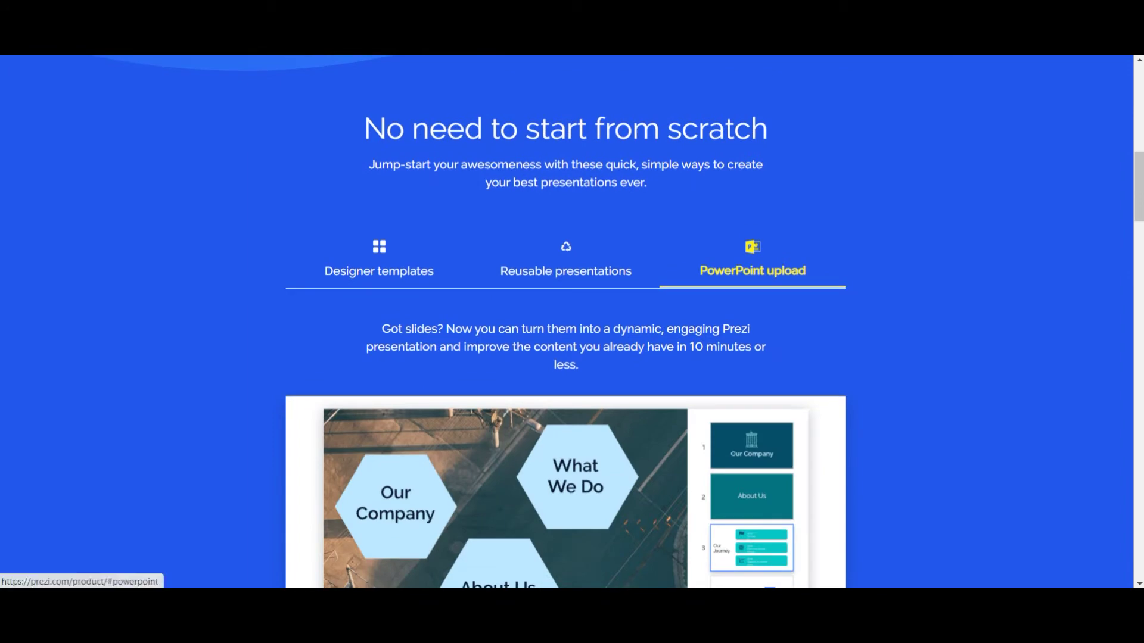
scroll(572, 321, down, 3)
scroll(572, 322, down, 2)
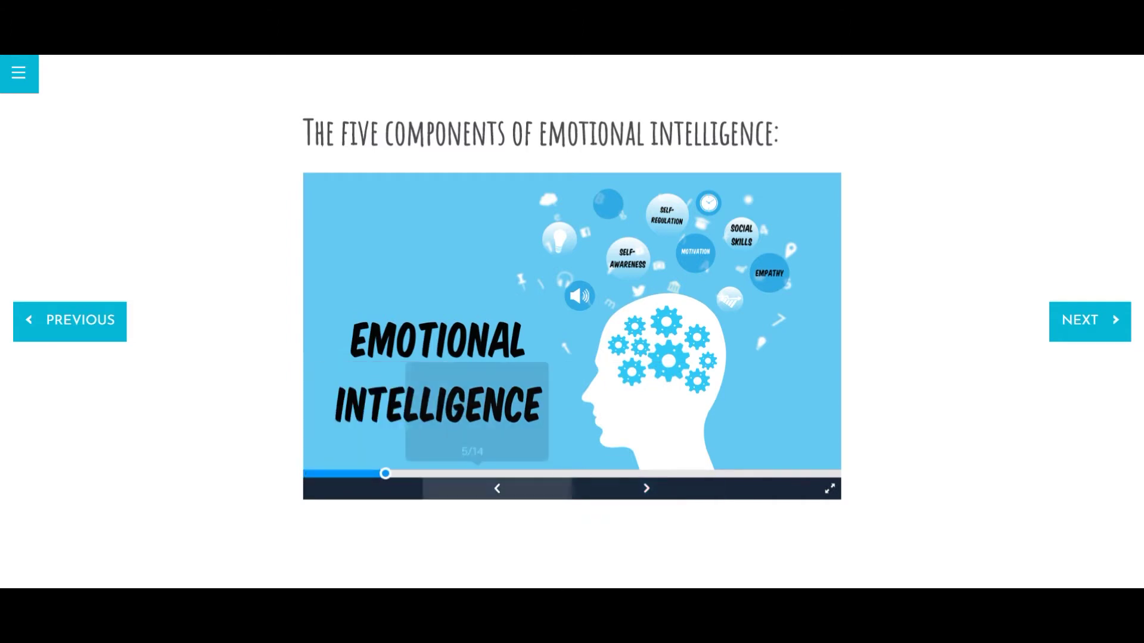
click(646, 489)
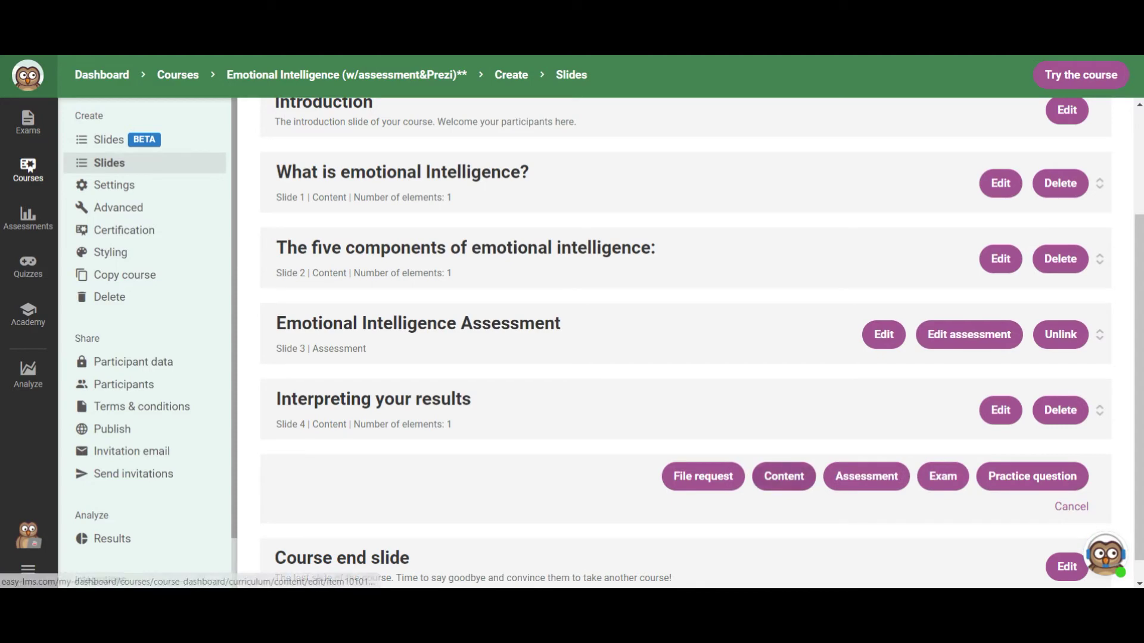
- Open the Video or audio element of slide 2, "The five components of emotional intelligence:", and select its Prezi link
scroll(685, 342, up, 3)
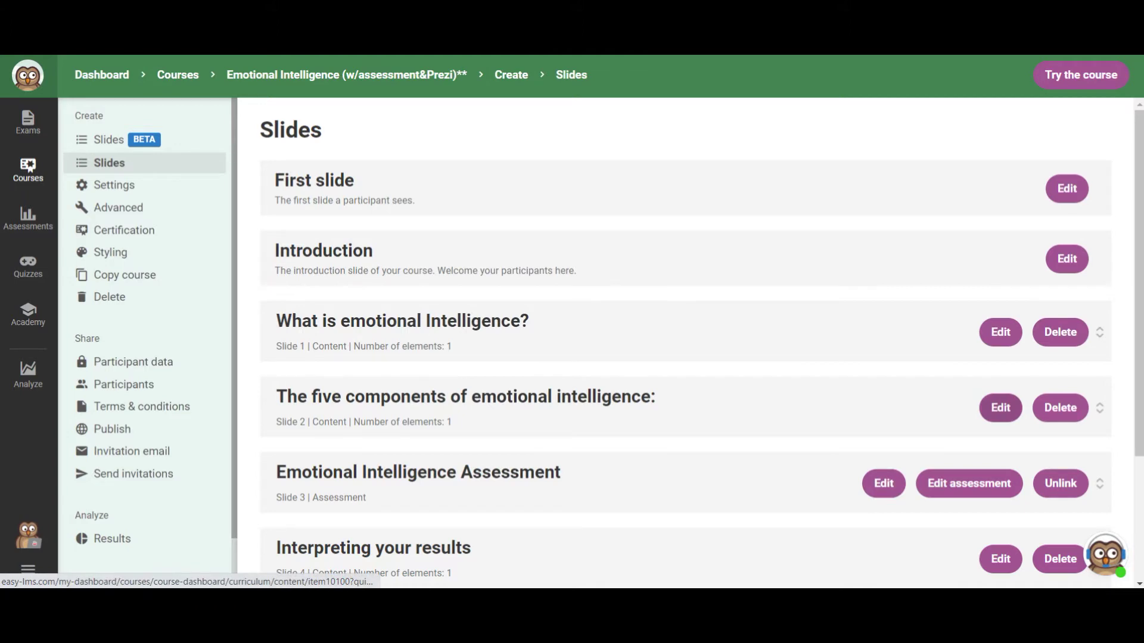
click(1000, 408)
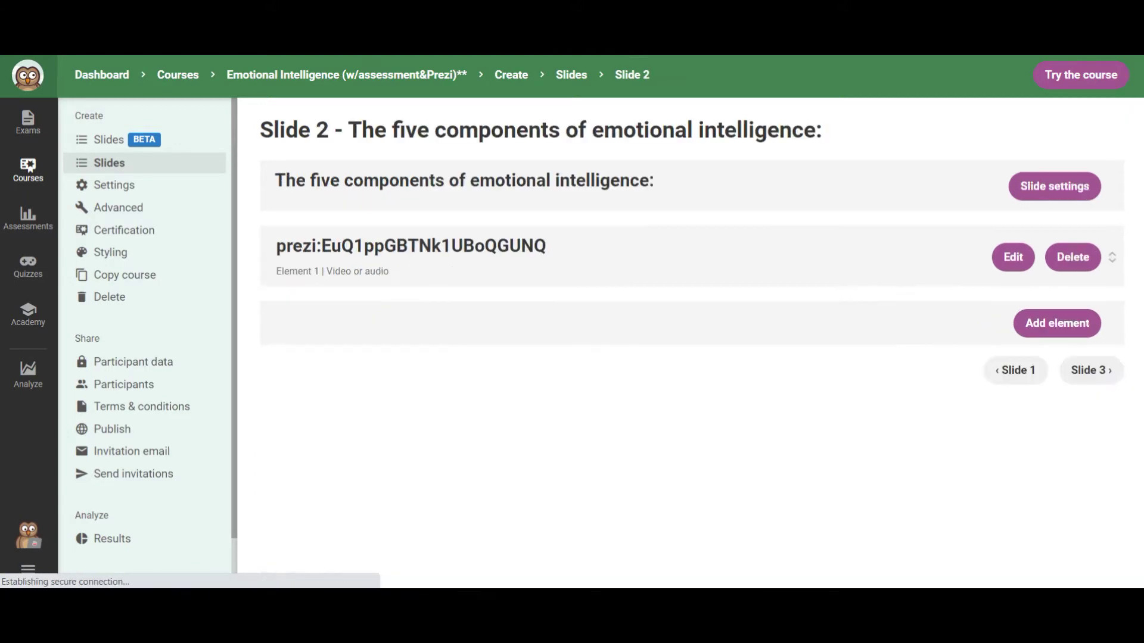
click(1056, 322)
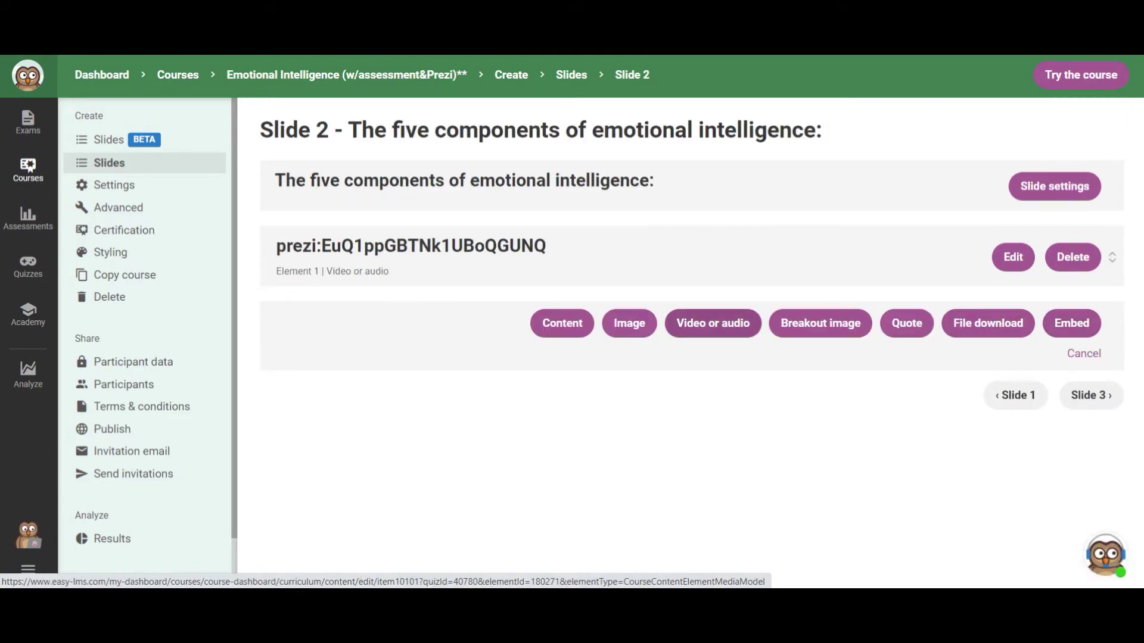
click(714, 323)
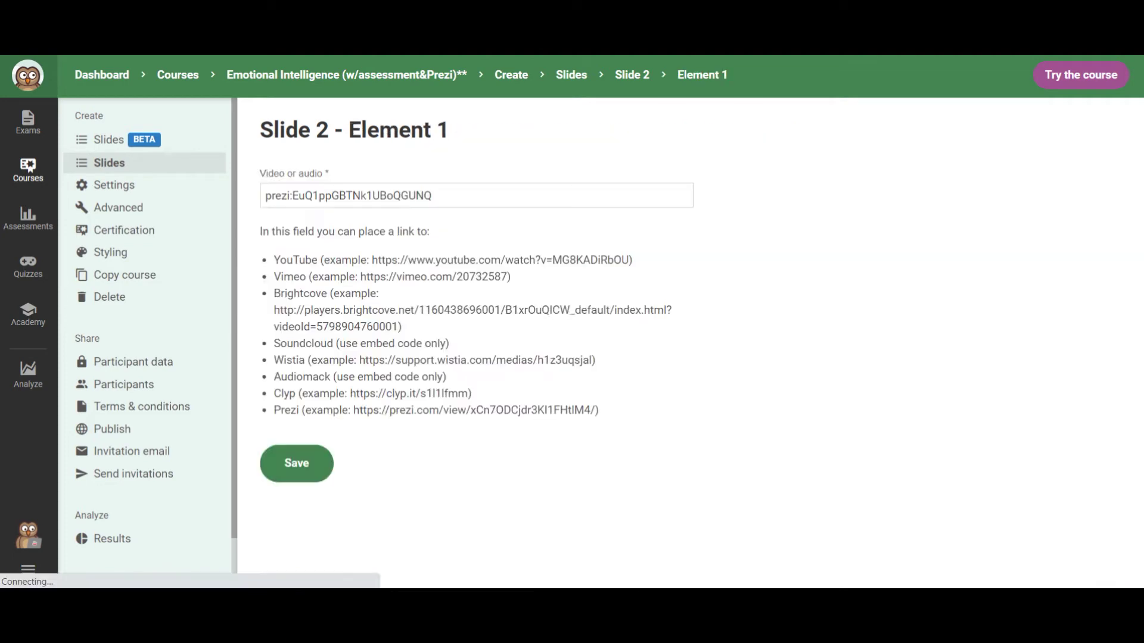
triple_click(349, 195)
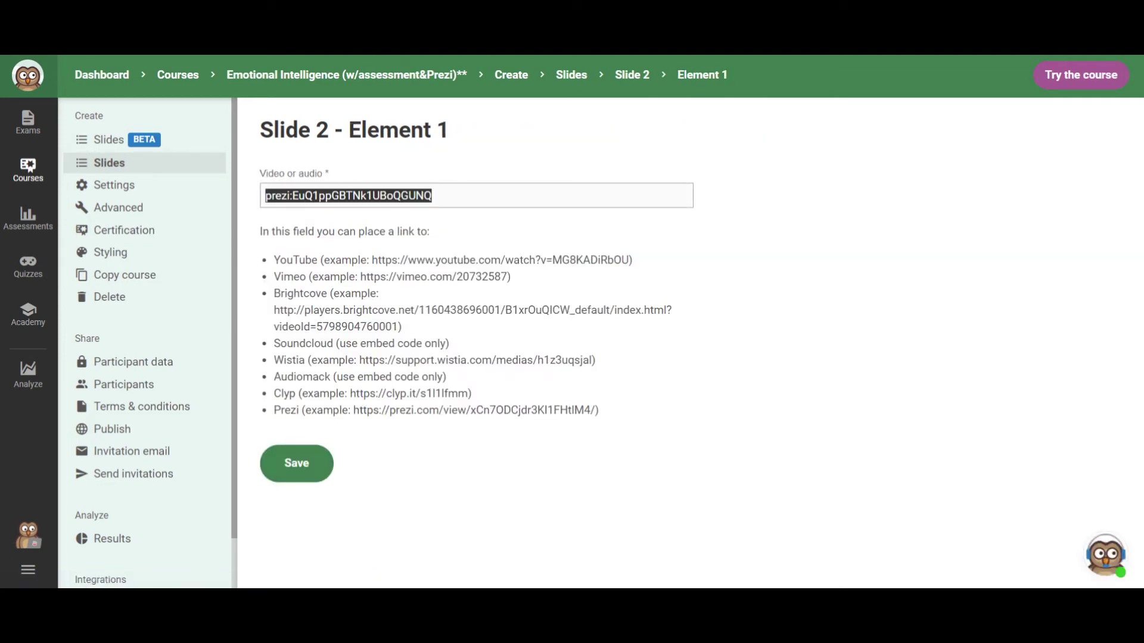
- Advance the Prezi presentation embedded in the participant view of "The five components of emotional intelligence:" slide
click(774, 250)
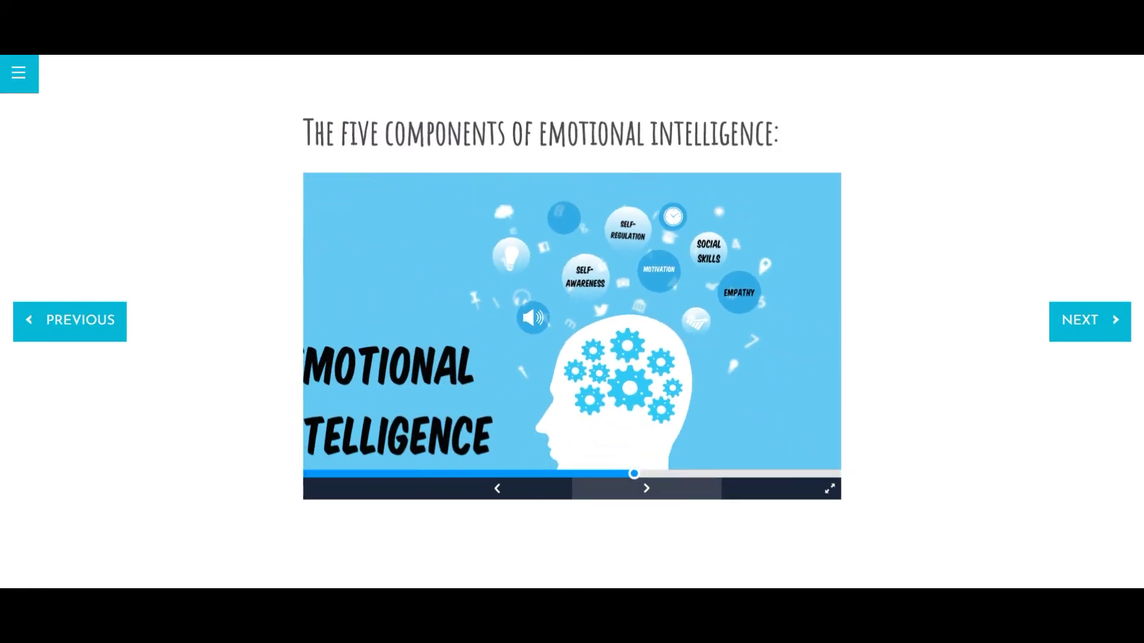
click(646, 489)
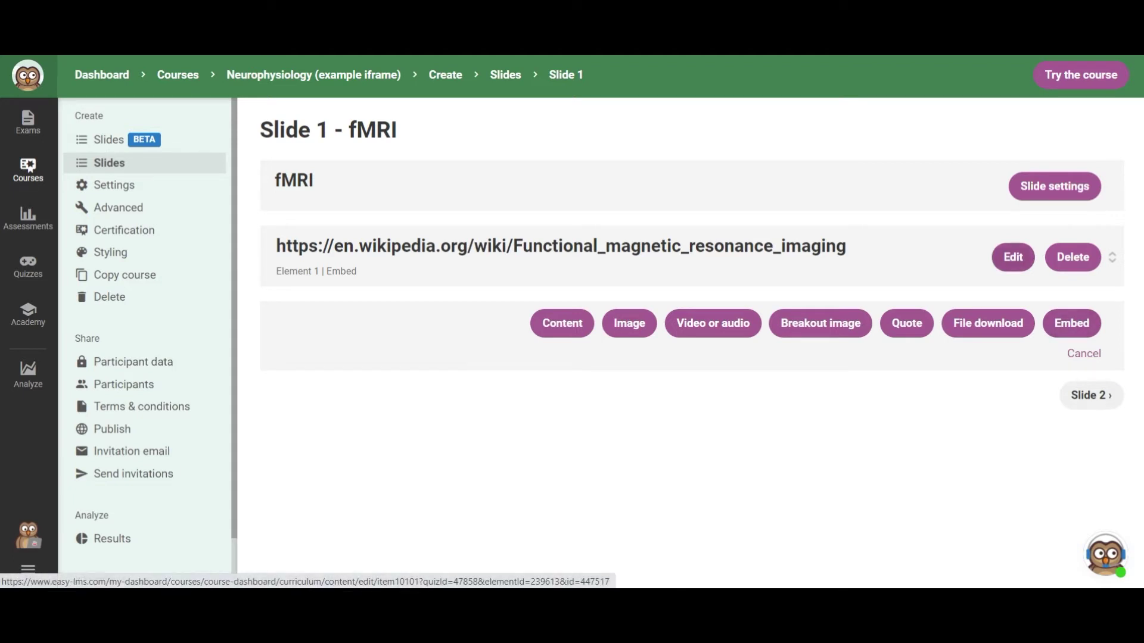
- Look through the Wikipedia article embedded in the Neurophysiology course's "fMRI" slide, and open its Embed element to check the link
click(1012, 258)
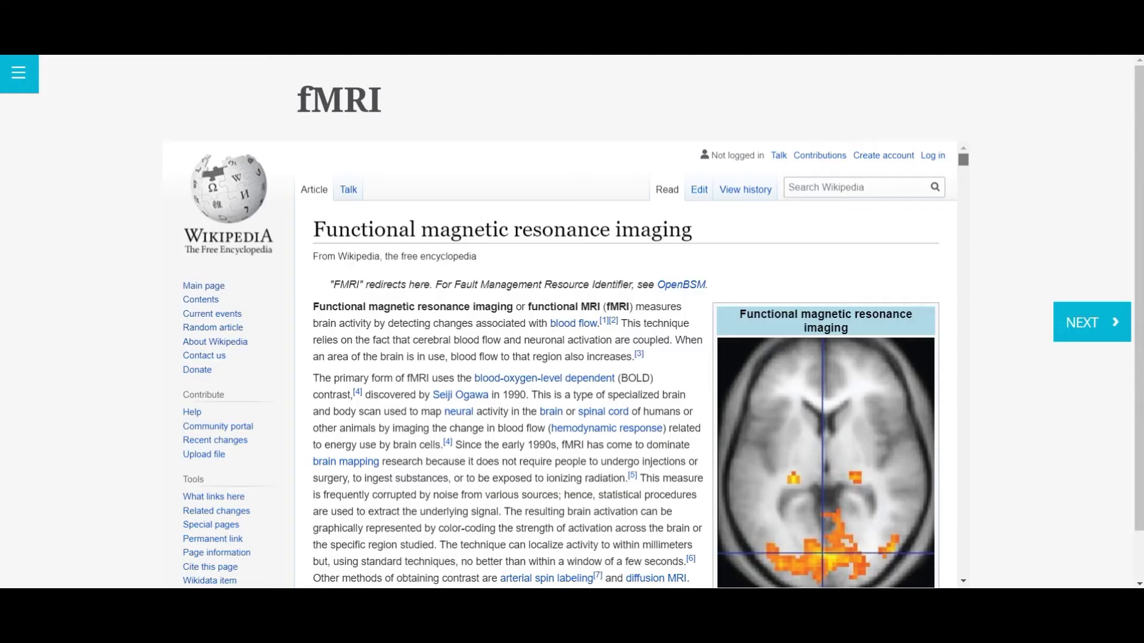
drag(963, 159, 963, 221)
scroll(625, 363, down, 20)
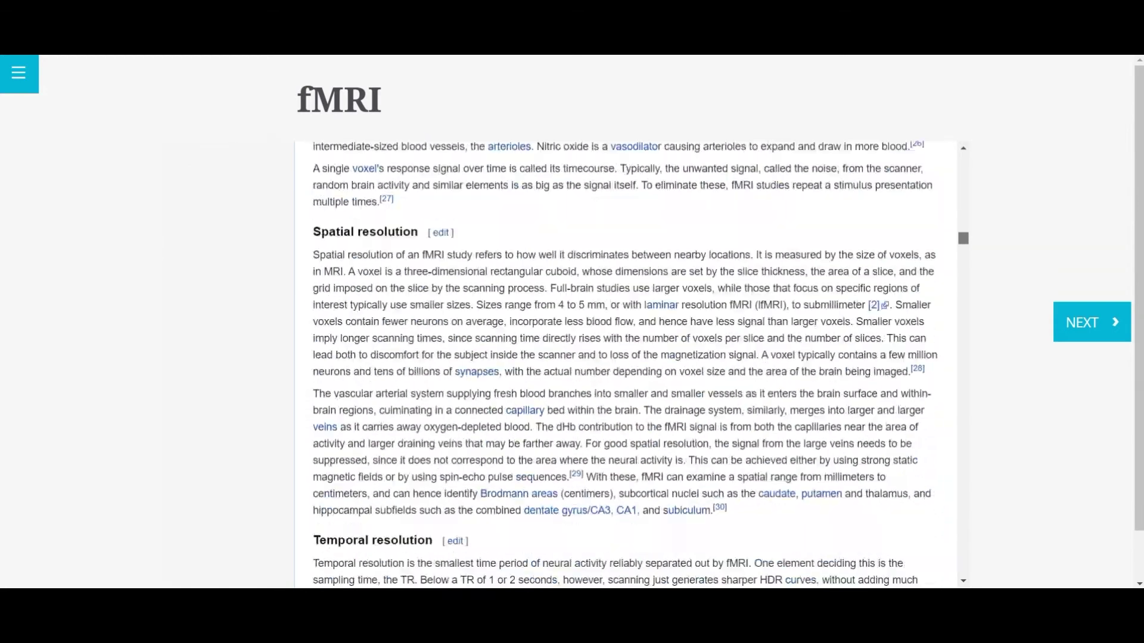
scroll(626, 364, down, 20)
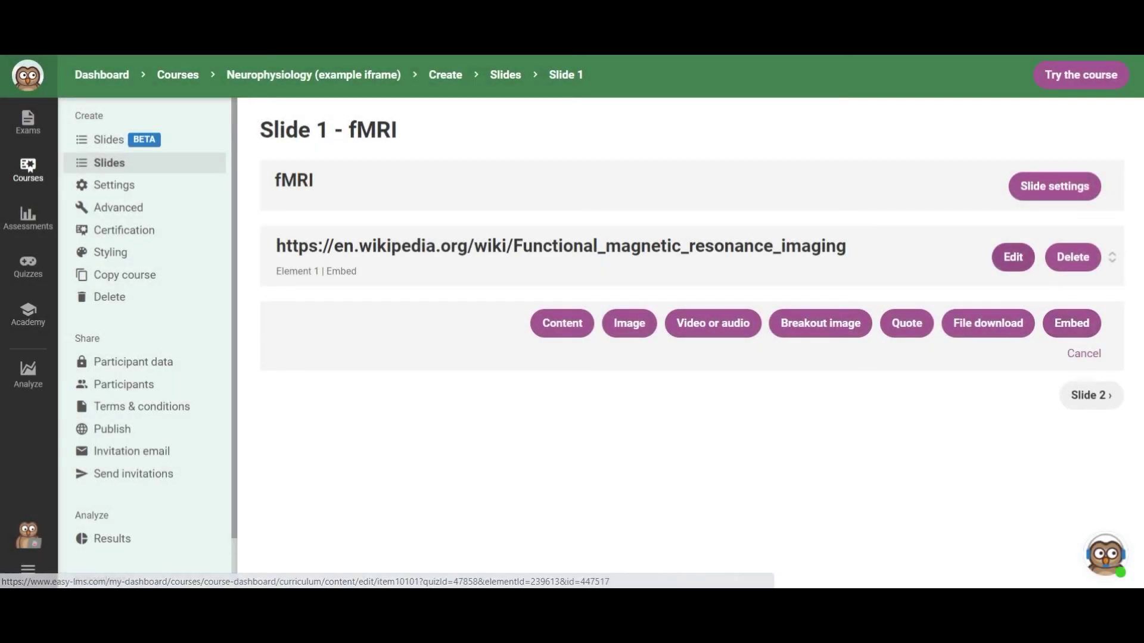
click(1012, 256)
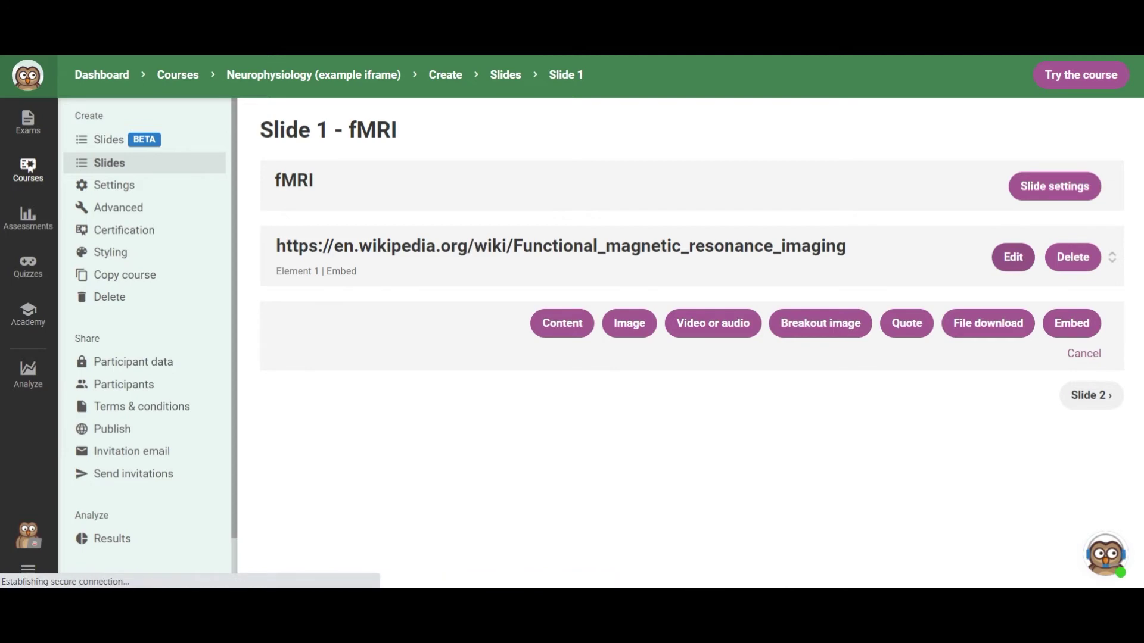
double_click(341, 196)
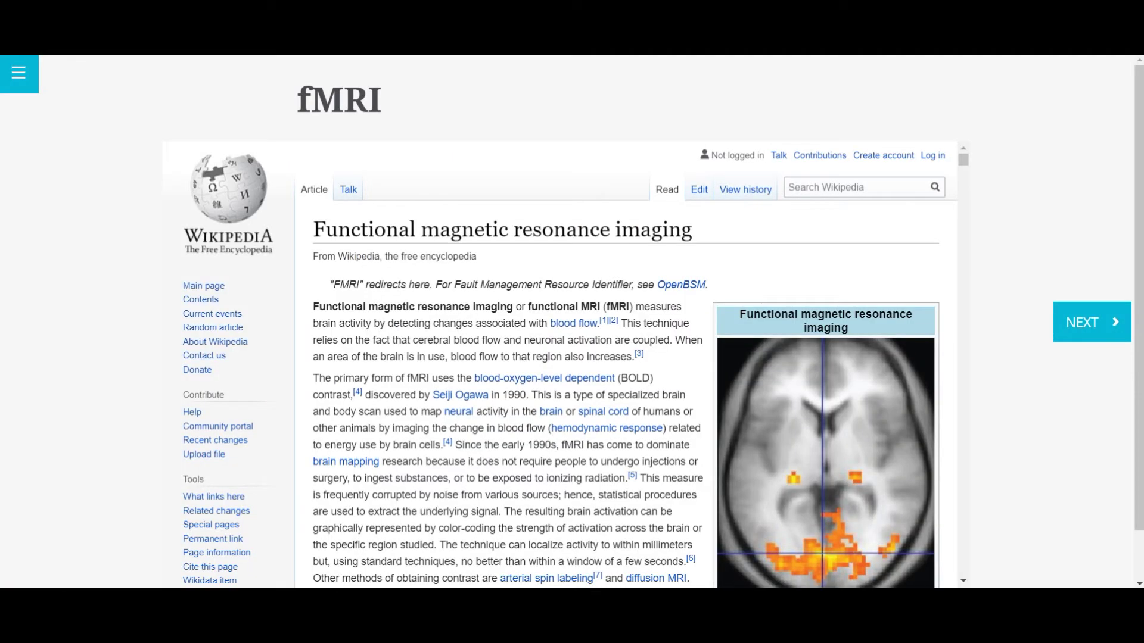
- Examine how participants can read through the embedded Functional magnetic resonance imaging article inside the course slide
scroll(1013, 178, down, 2)
scroll(1013, 178, up, 2)
drag(963, 160, 962, 210)
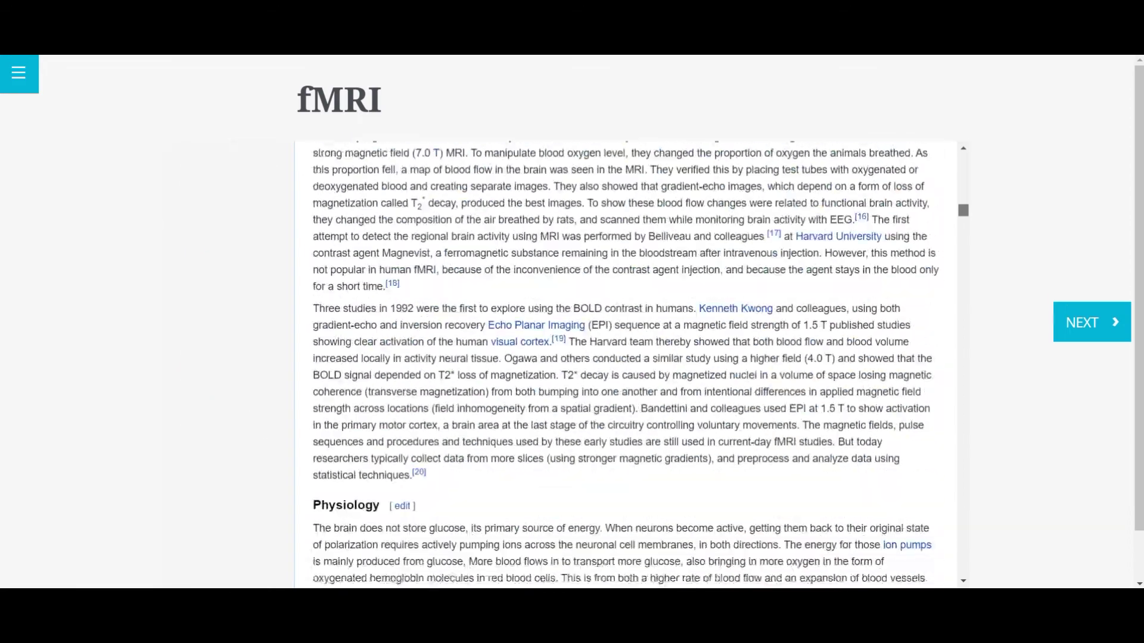
scroll(625, 364, down, 20)
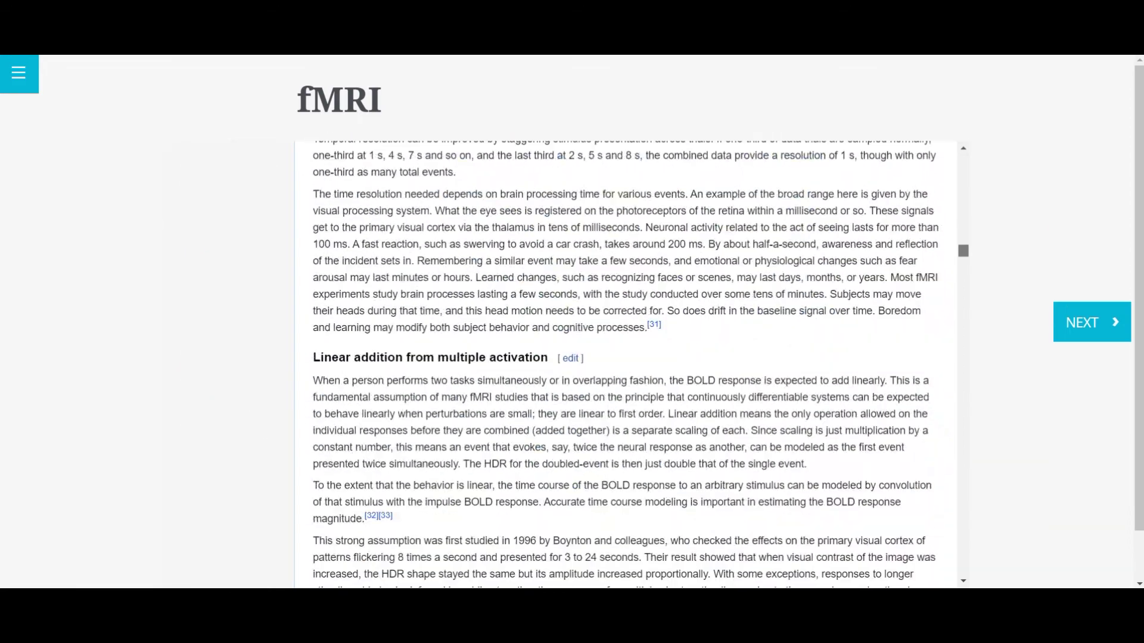
scroll(625, 363, down, 20)
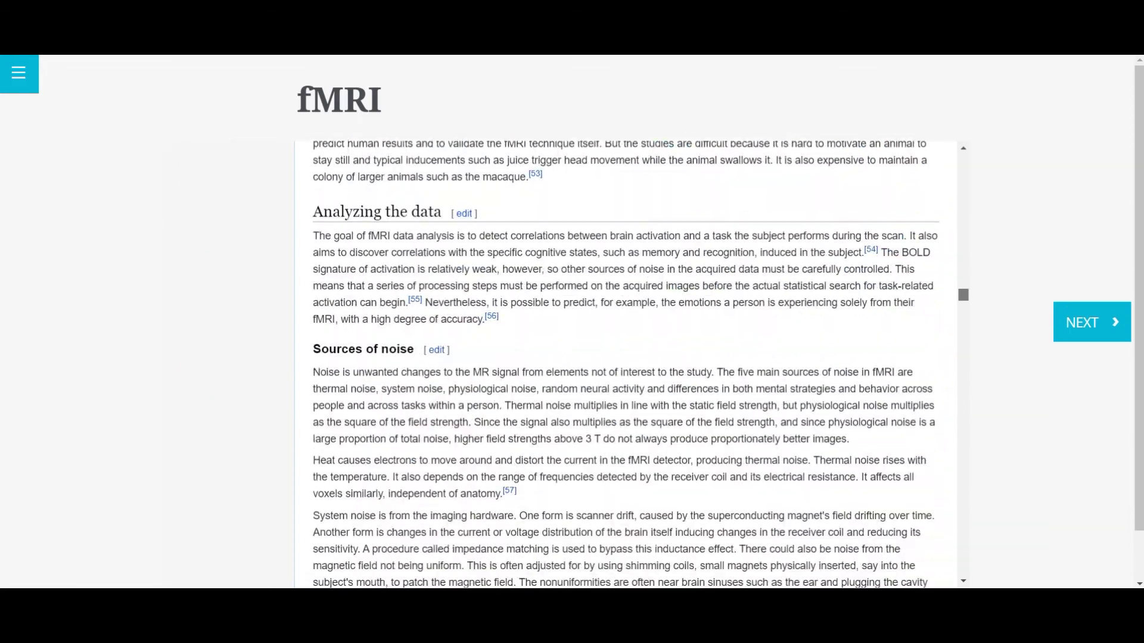
scroll(626, 364, up, 20)
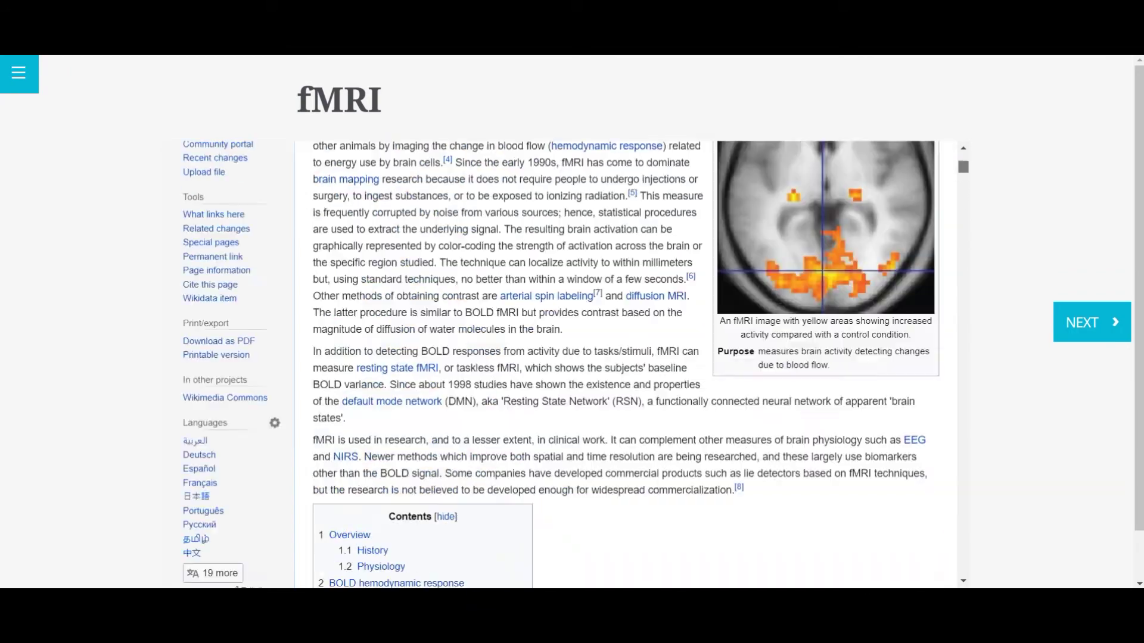
scroll(626, 364, up, 5)
scroll(654, 322, down, 1)
scroll(654, 322, up, 1)
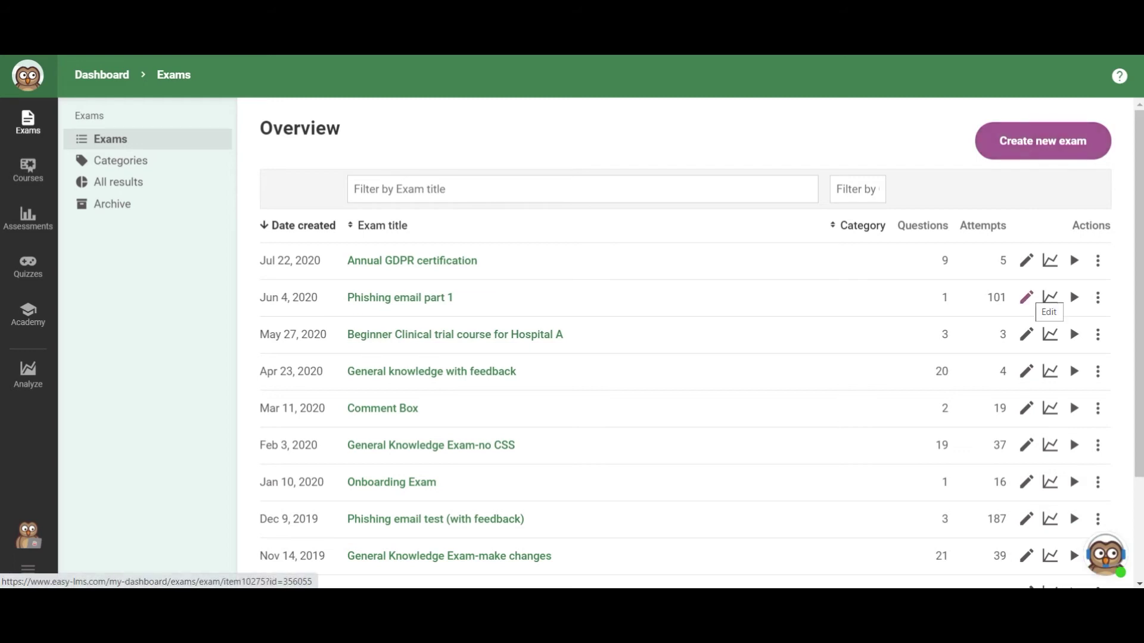
- Open the exam "Phishing email part 1" for editing and start a new Video or audio question
click(1025, 298)
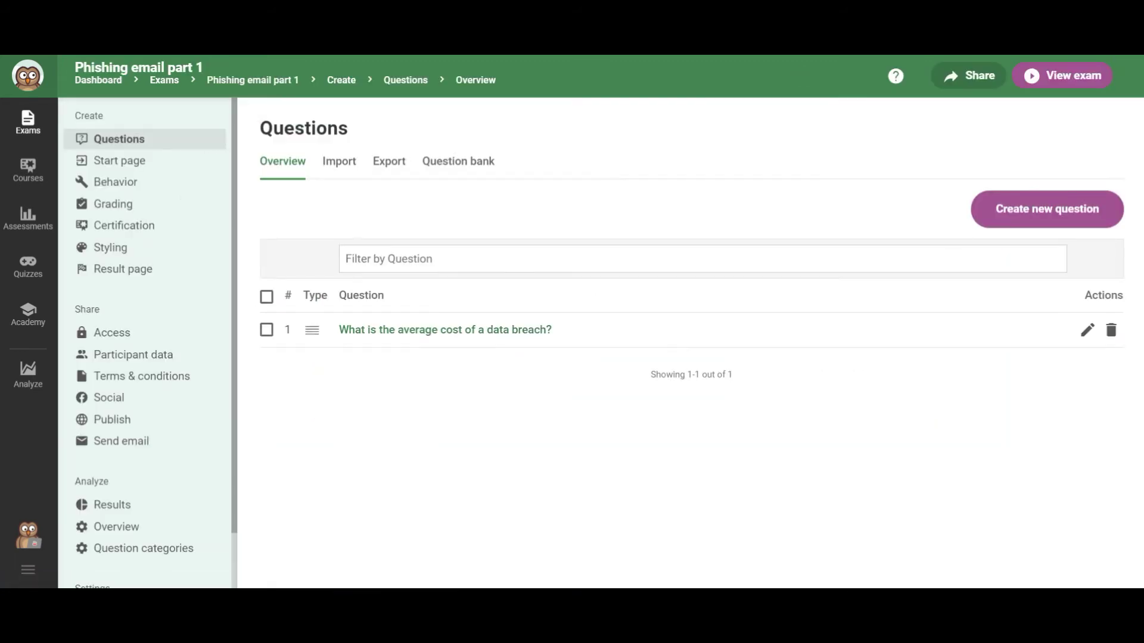
click(339, 161)
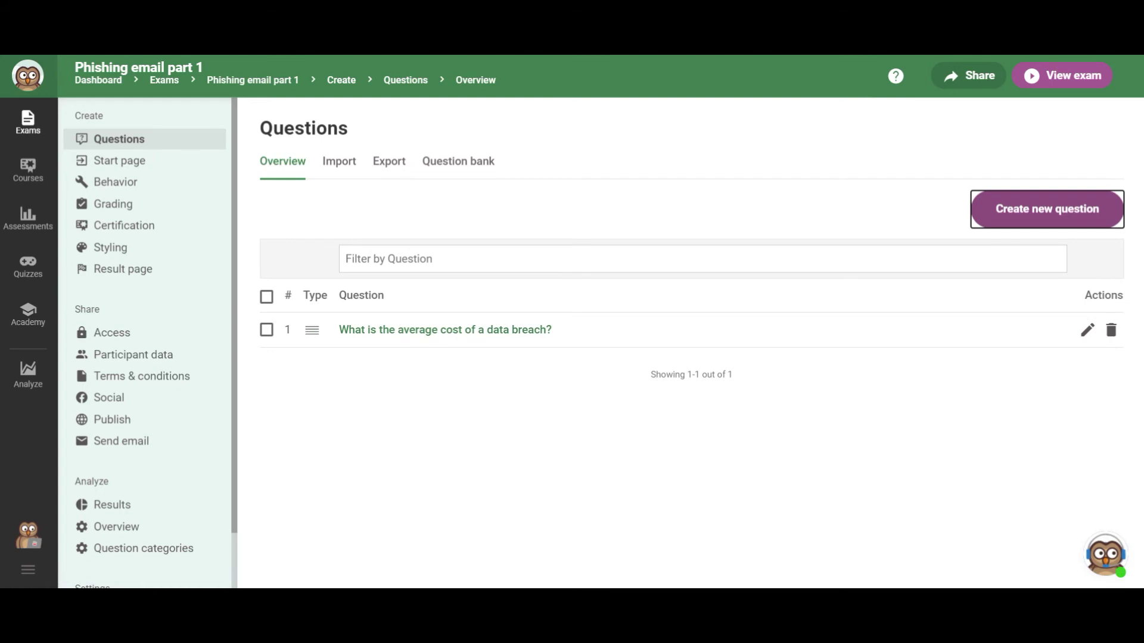
click(1047, 209)
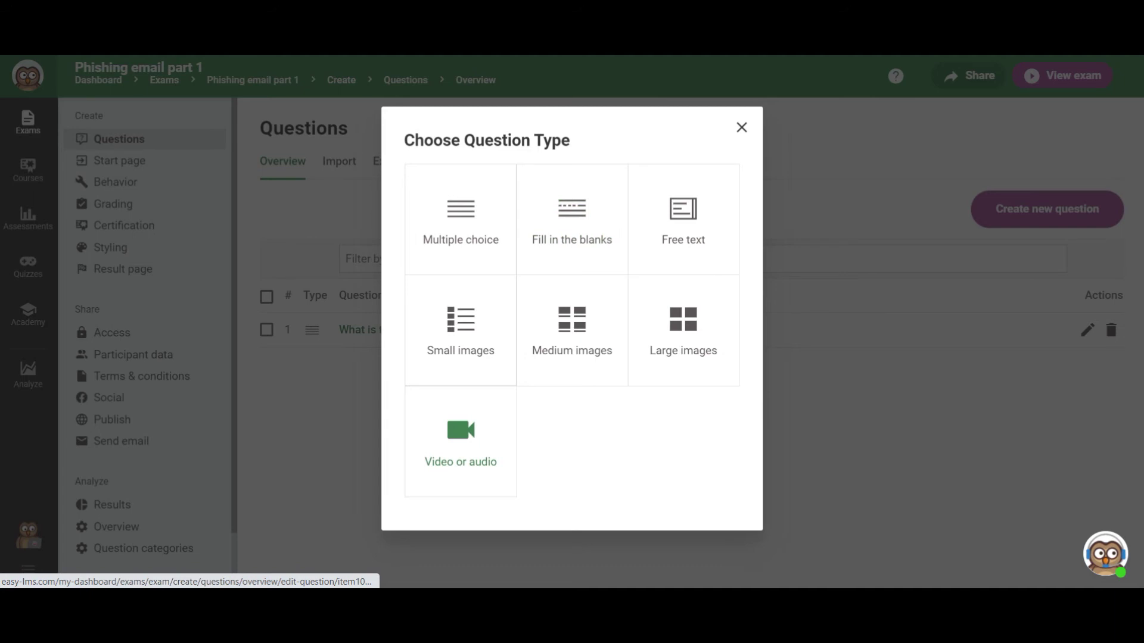
click(461, 443)
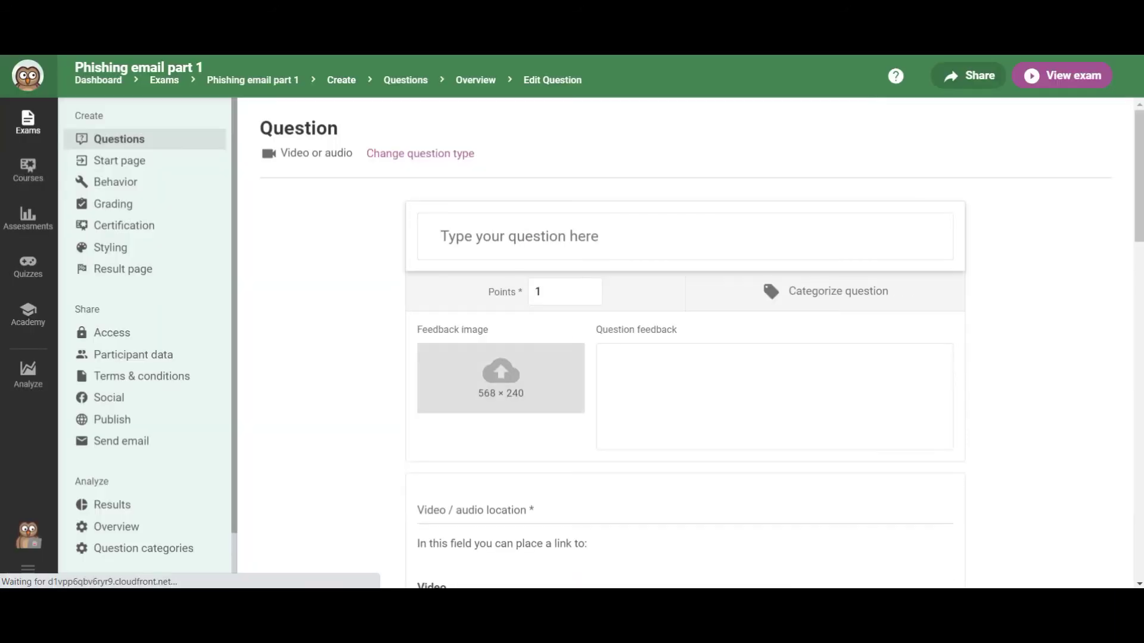
- Review the new question's form, including its video/audio location field, supported link formats and answer fields
scroll(685, 343, down, 3)
scroll(685, 343, down, 3)
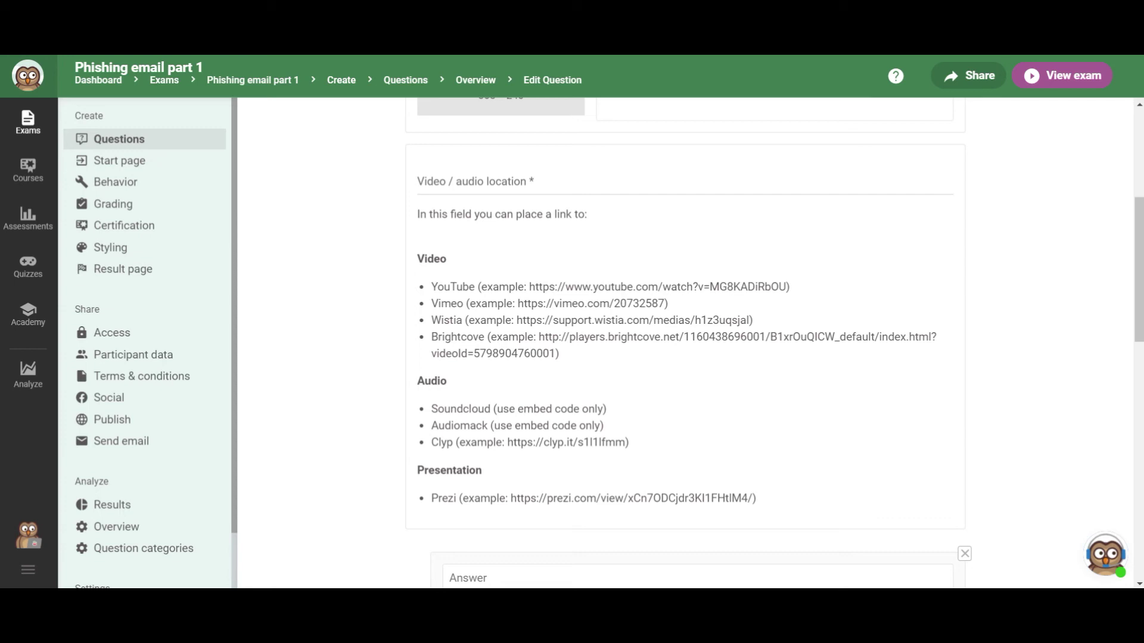
click(685, 182)
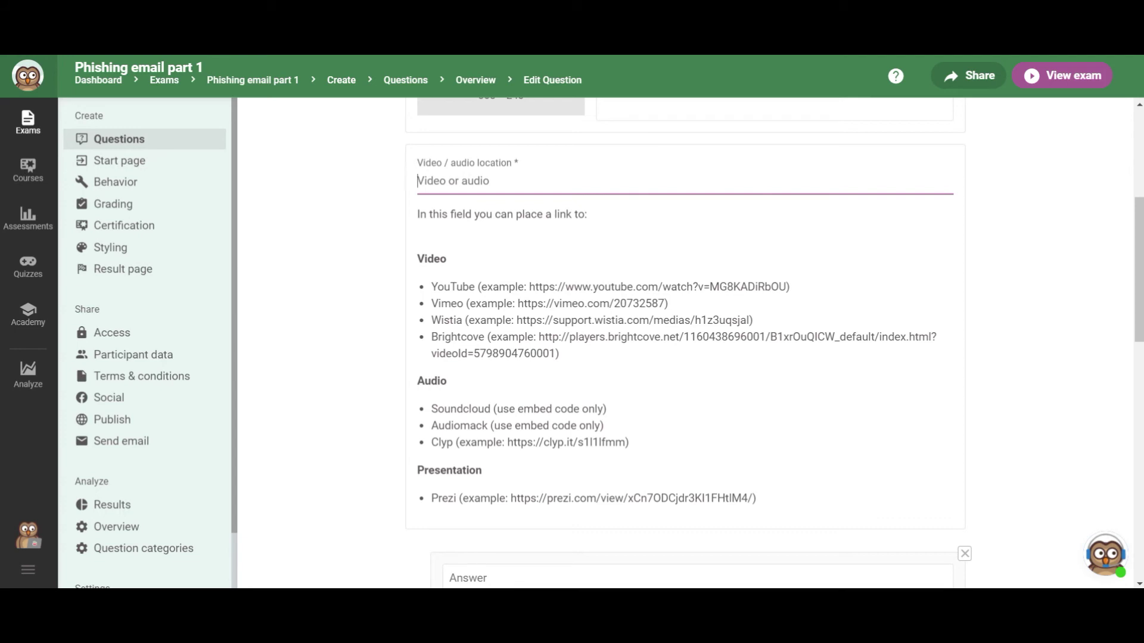
scroll(685, 343, down, 15)
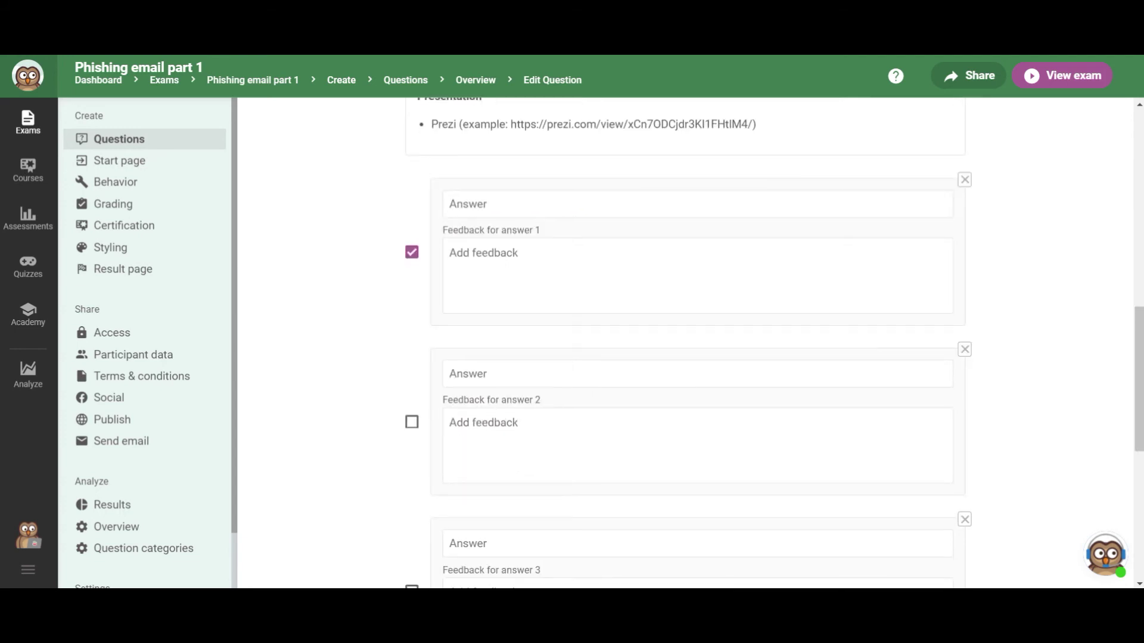
scroll(685, 342, up, 15)
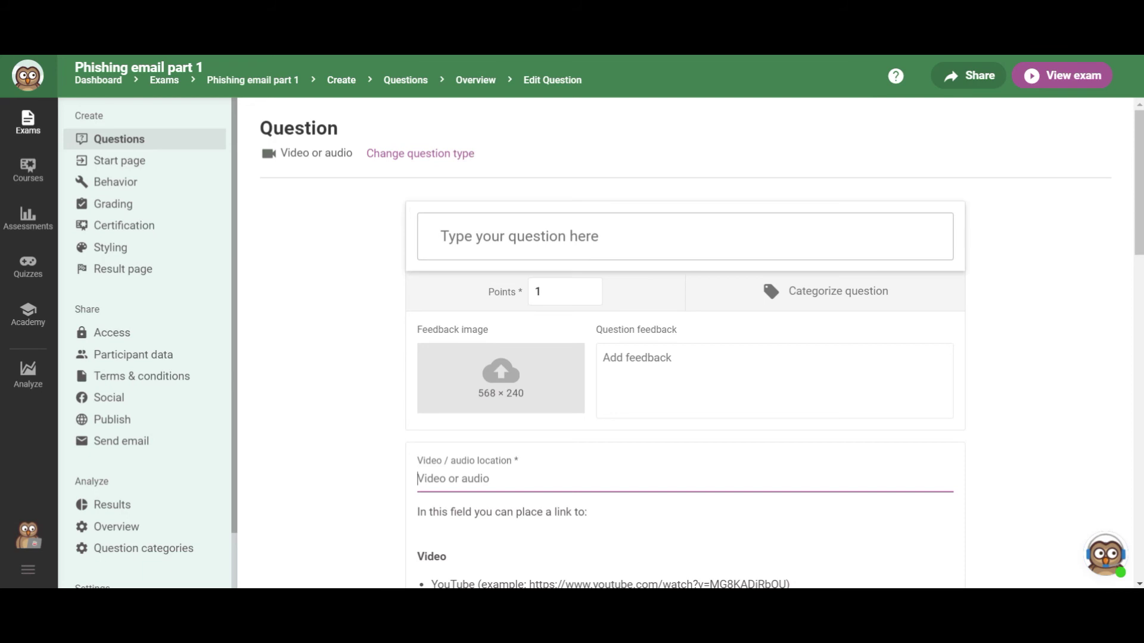
scroll(701, 349, down, 2)
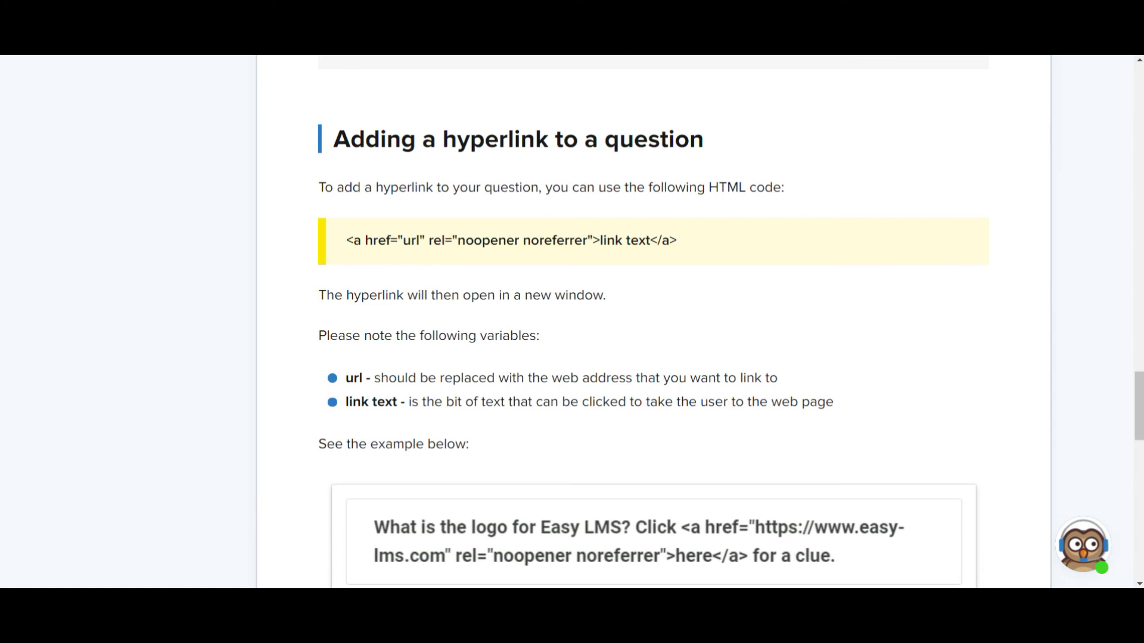
- Read the help article's section on adding a hyperlink to a question, including its HTML code and example, and return to the question form
scroll(653, 322, down, 1)
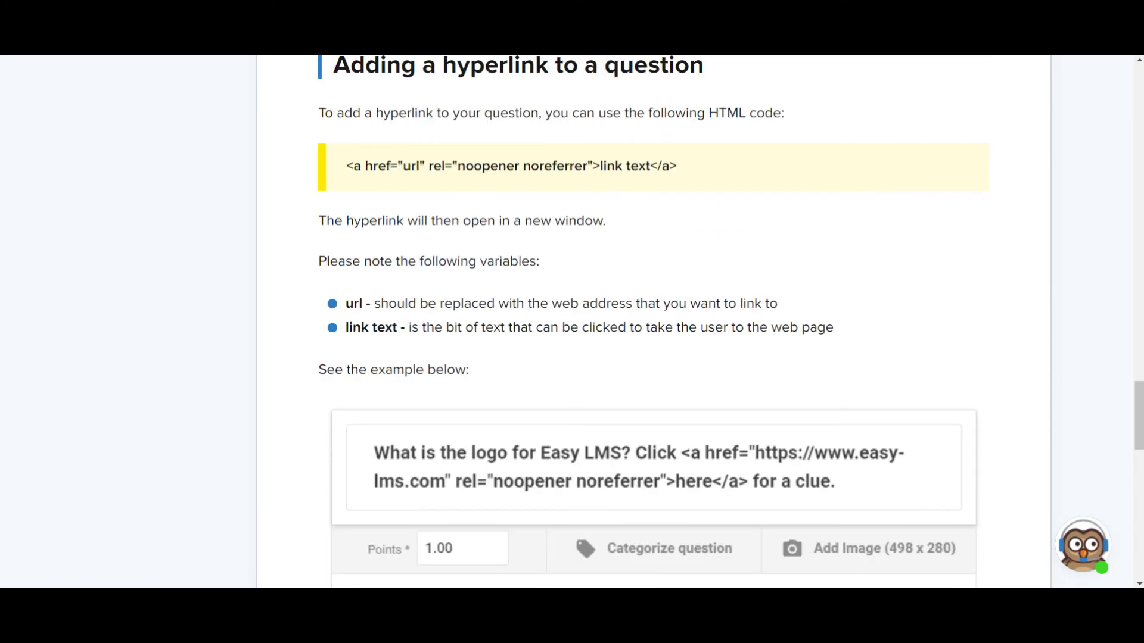
drag(345, 165, 677, 166)
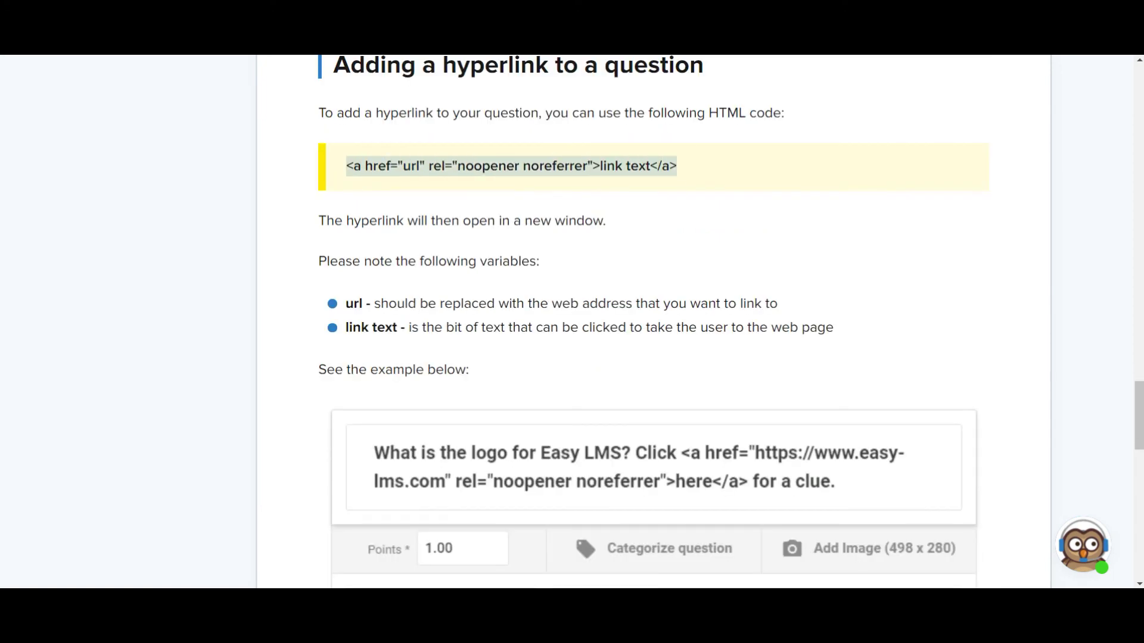
click(709, 208)
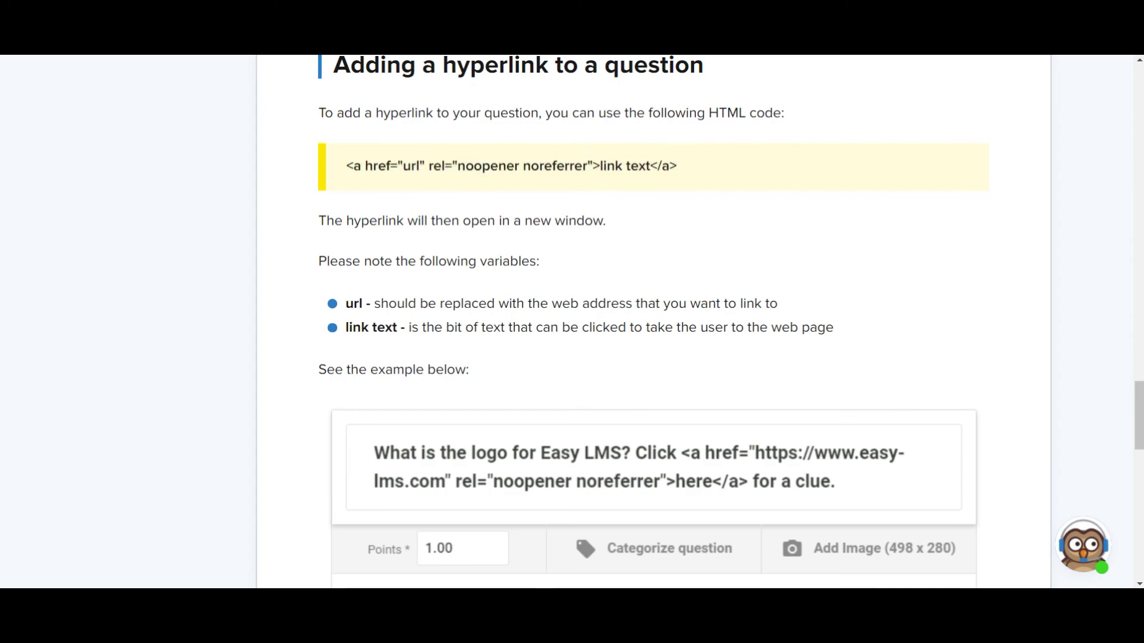
scroll(654, 321, up, 20)
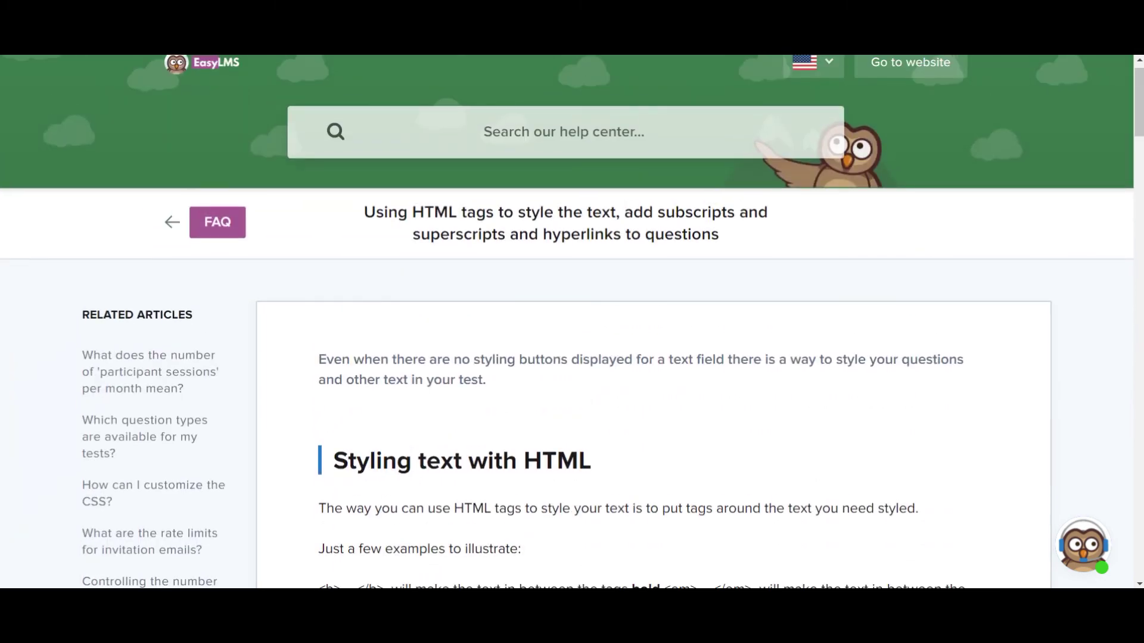
scroll(572, 322, down, 20)
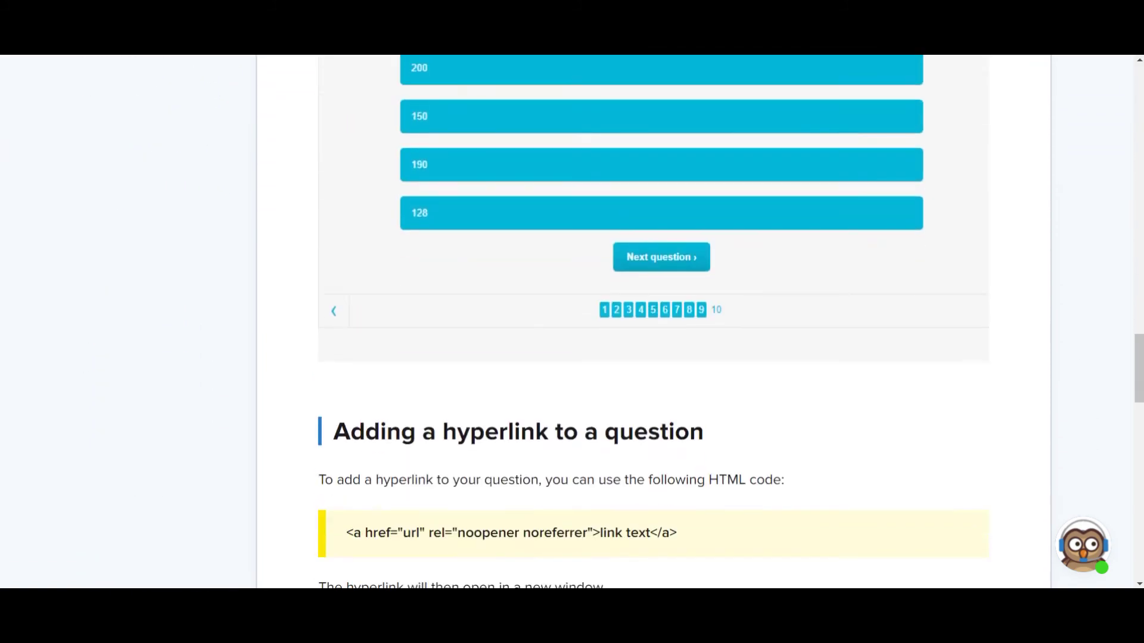
scroll(572, 322, down, 5)
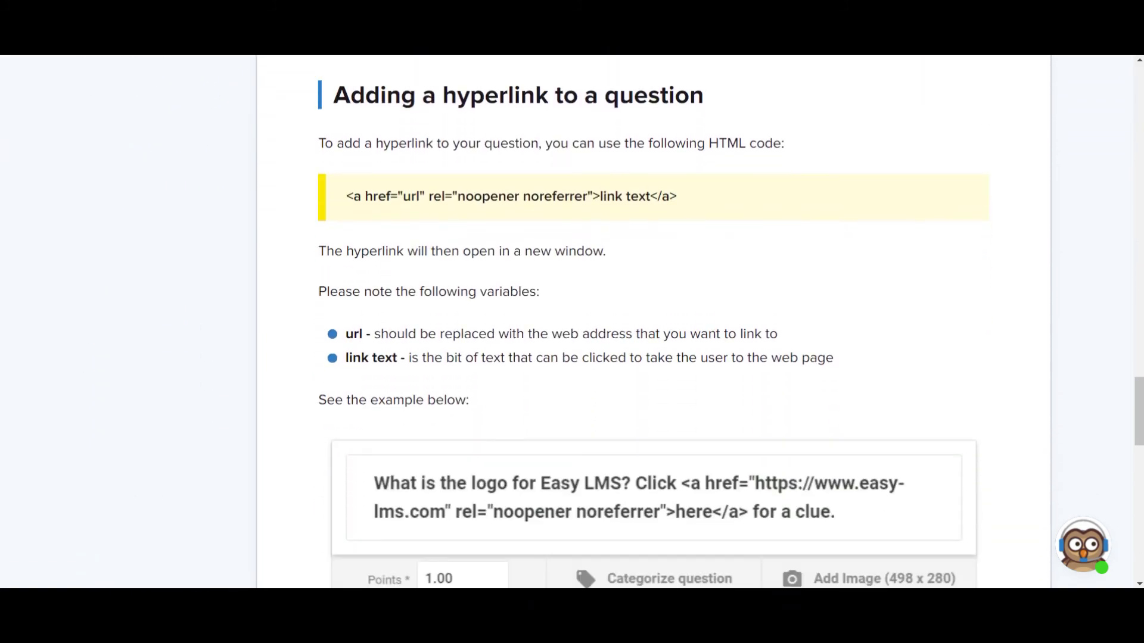
scroll(572, 321, down, 5)
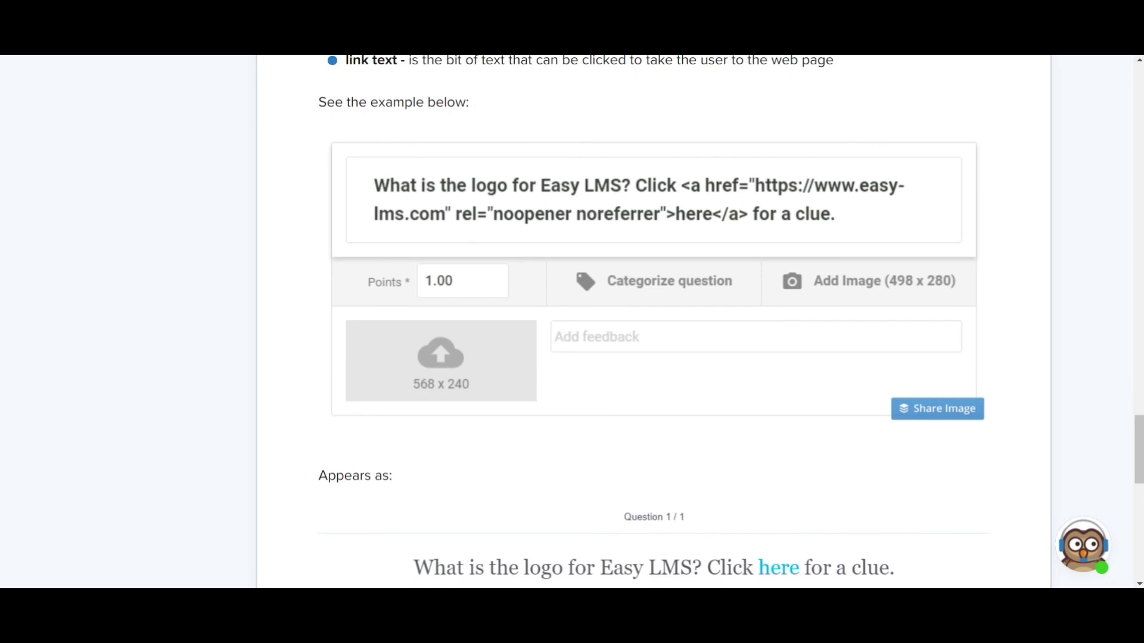
scroll(572, 322, down, 5)
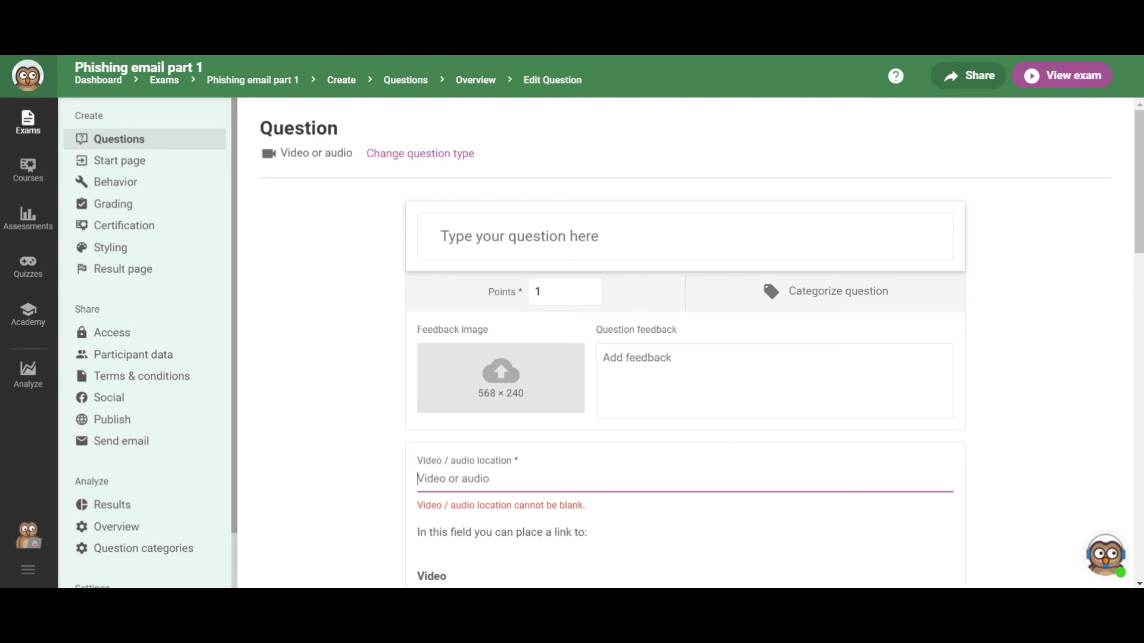
key(Tab)
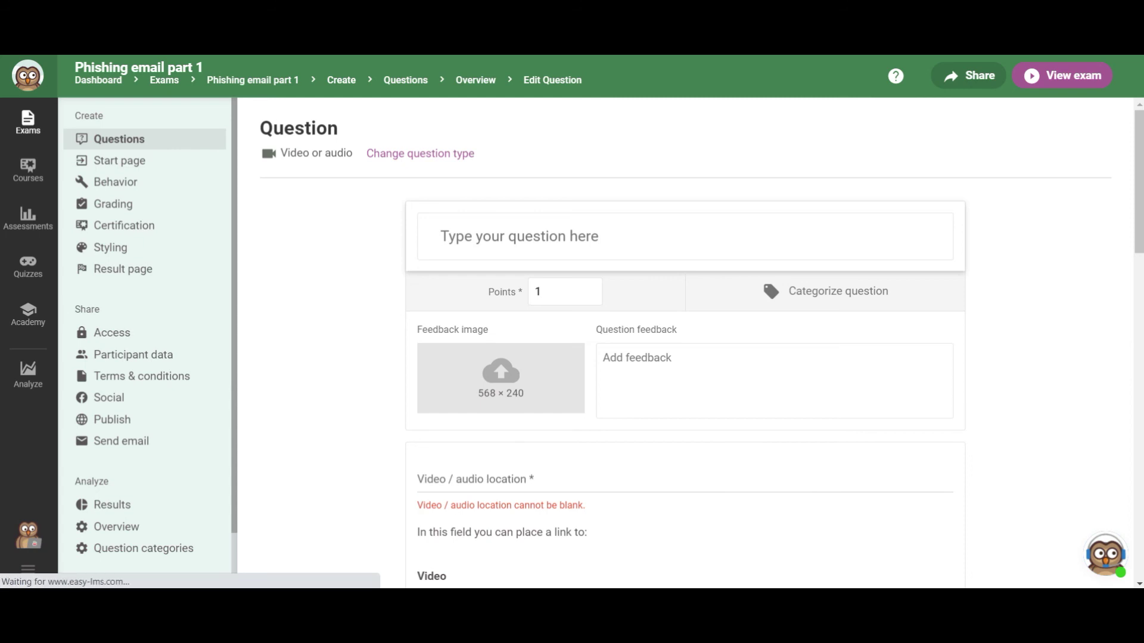